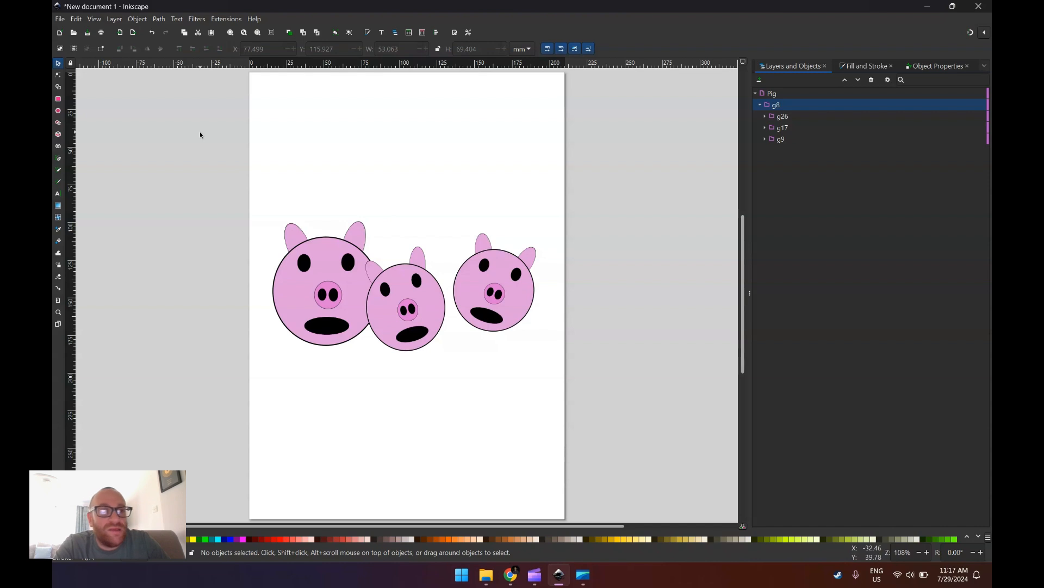
Review the page format, size and display units in the document properties
{"action": "left_click", "coordinate": [59, 19]}
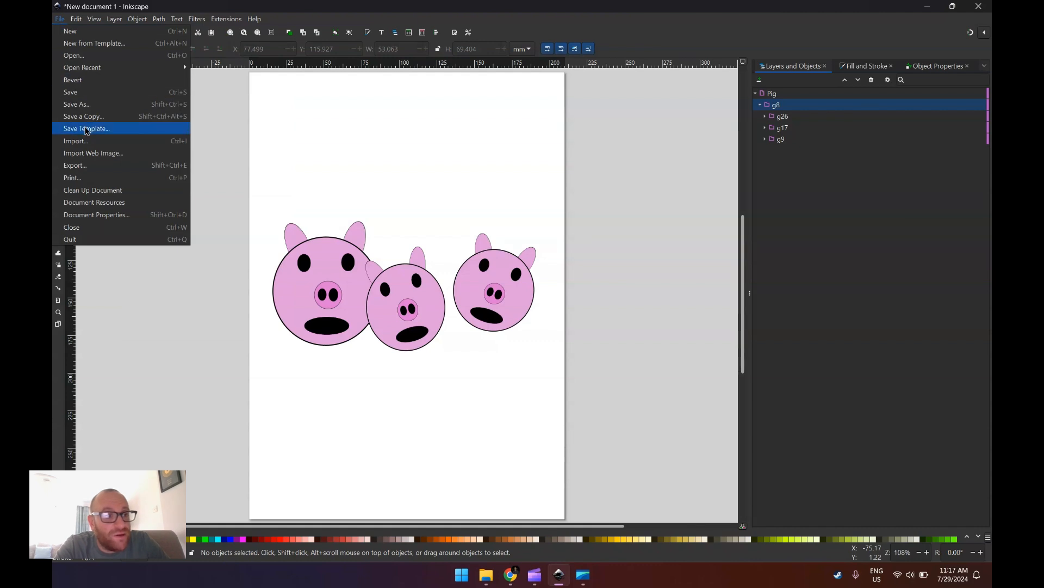
{"action": "left_click", "coordinate": [123, 215]}
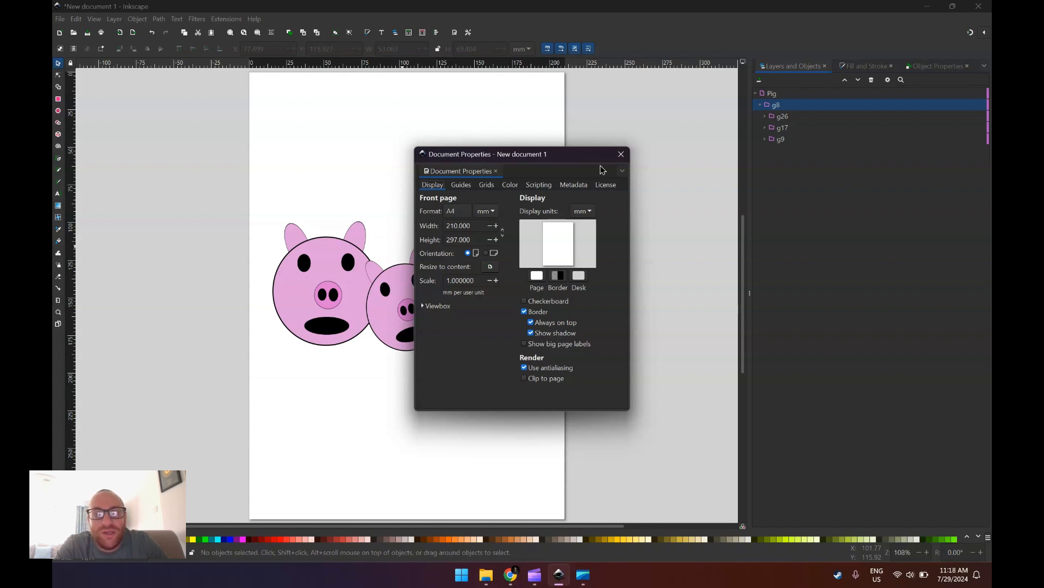
{"action": "left_click", "coordinate": [620, 154]}
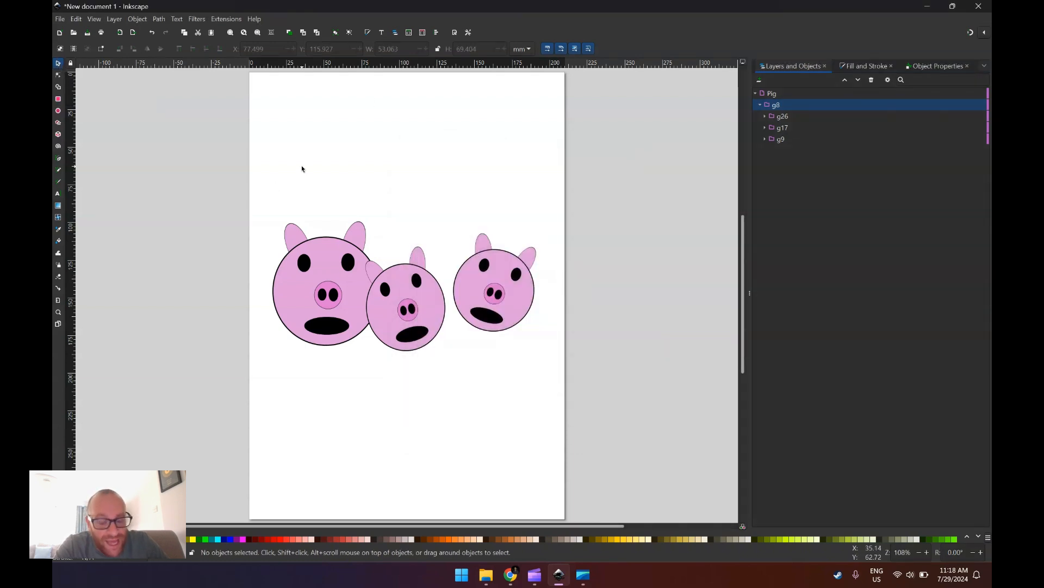
{"action": "key", "text": "e"}
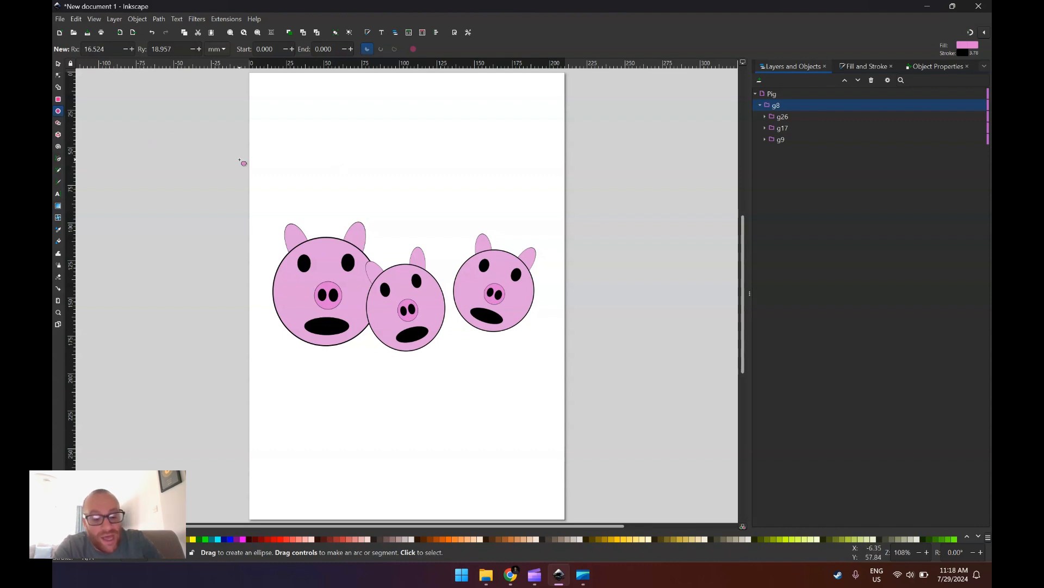
{"action": "left_click", "coordinate": [58, 100]}
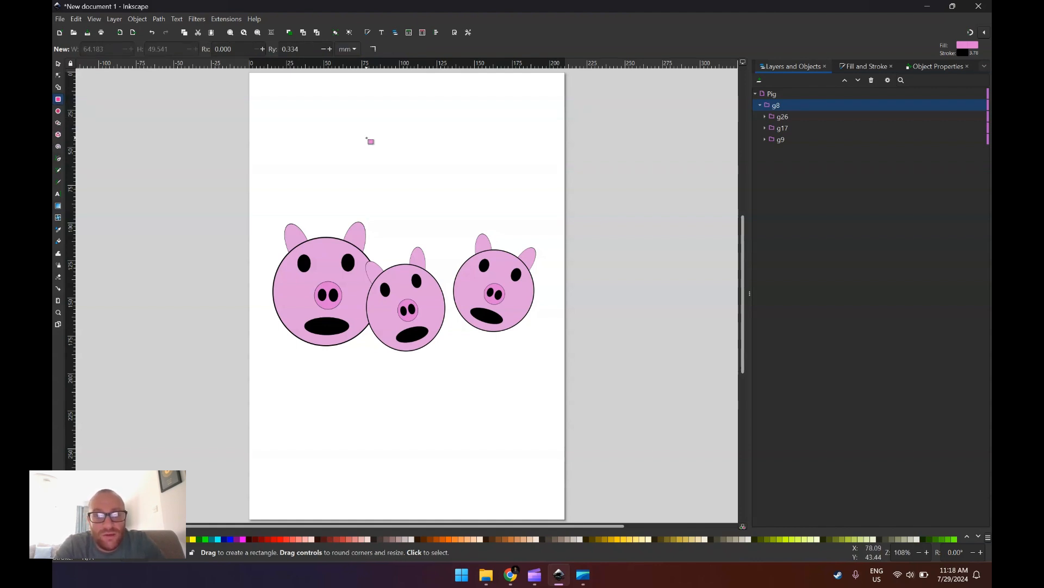
Delete the three pig faces from the page, along with their emptied group and the Pig layer
{"action": "left_click", "coordinate": [58, 64]}
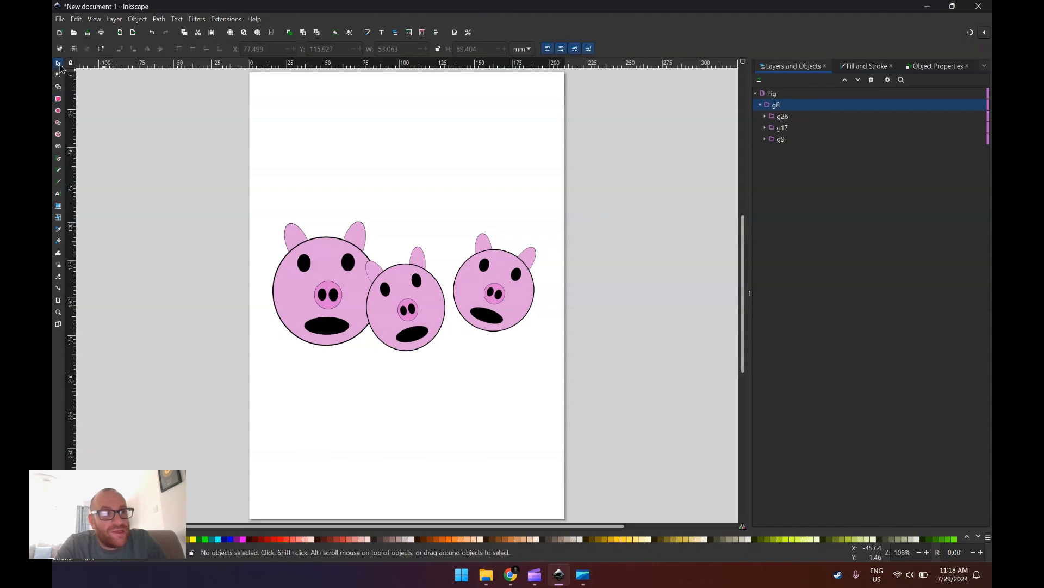
{"action": "left_click_drag", "start_coordinate": [266, 187], "coordinate": [555, 402]}
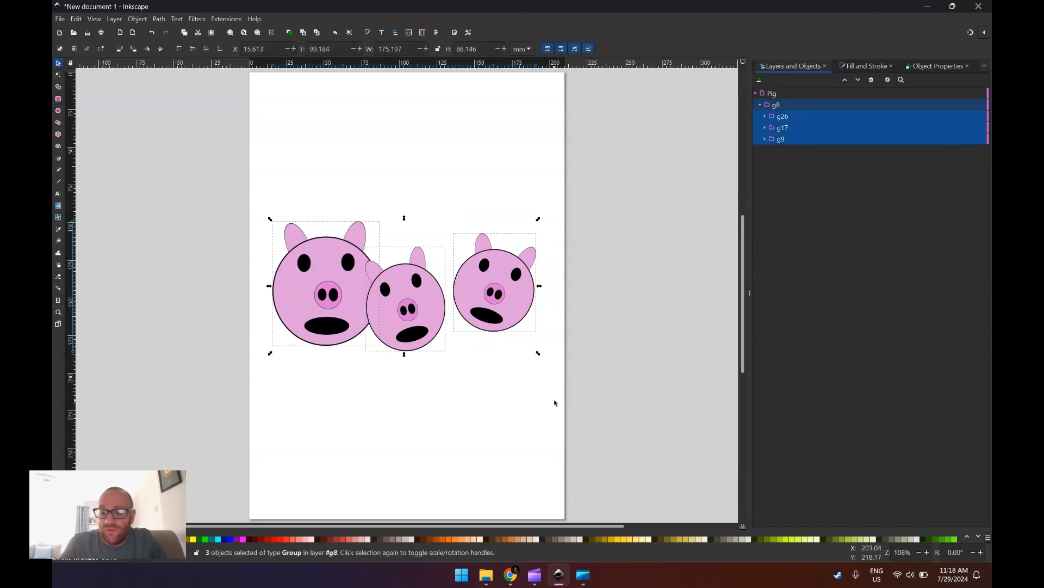
{"action": "key", "text": "Delete"}
{"action": "left_click", "coordinate": [771, 106]}
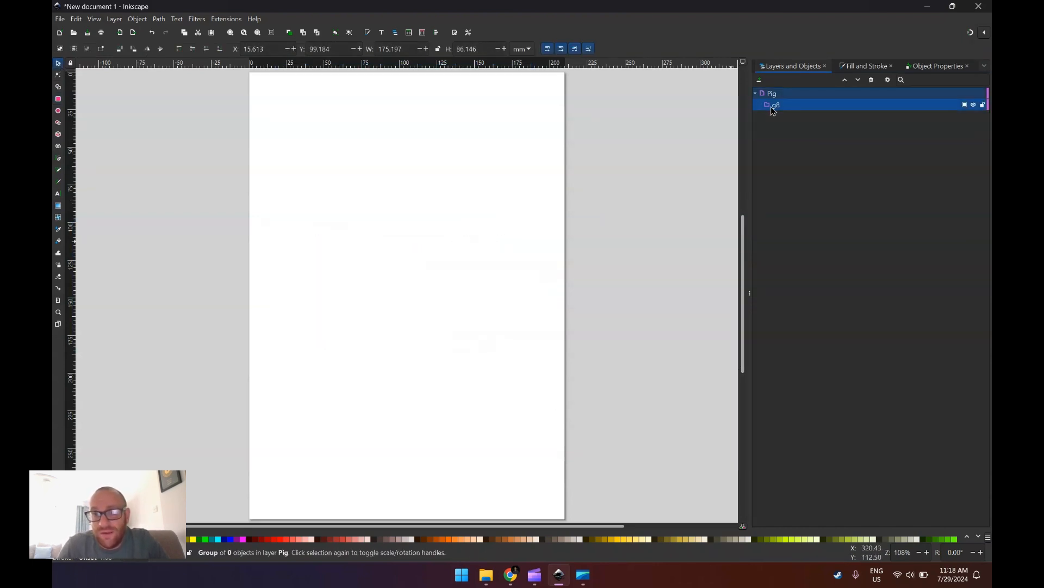
{"action": "key", "text": "Delete"}
{"action": "left_click", "coordinate": [769, 96]}
{"action": "key", "text": "Delete"}
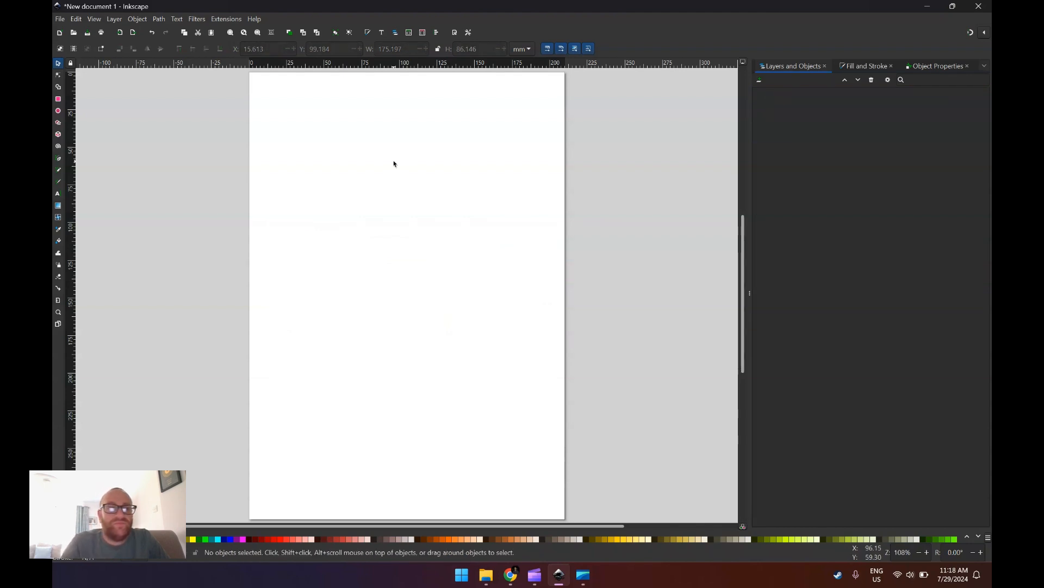
Draw a large ellipse about 142 by 137 mm on the page and name the object "face"
{"action": "key", "text": "e"}
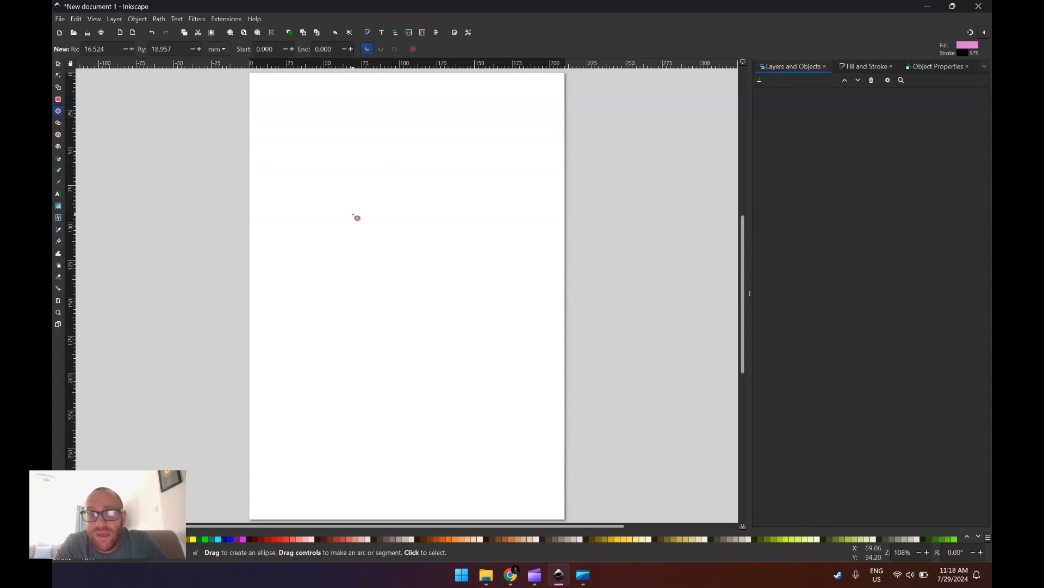
{"action": "left_click_drag", "start_coordinate": [319, 198], "coordinate": [534, 406]}
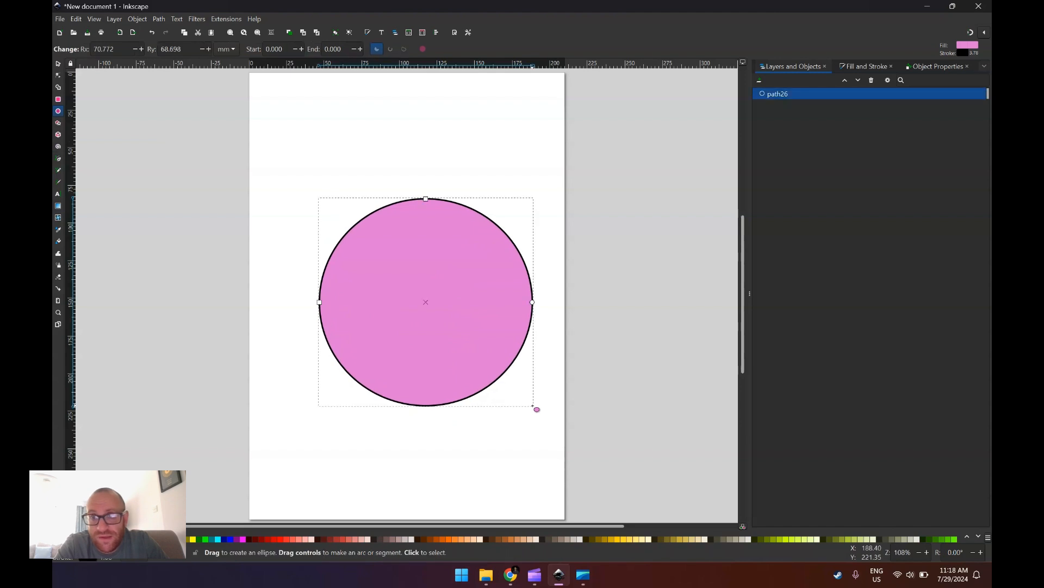
{"action": "double_click", "coordinate": [785, 96]}
{"action": "type", "text": "face"}
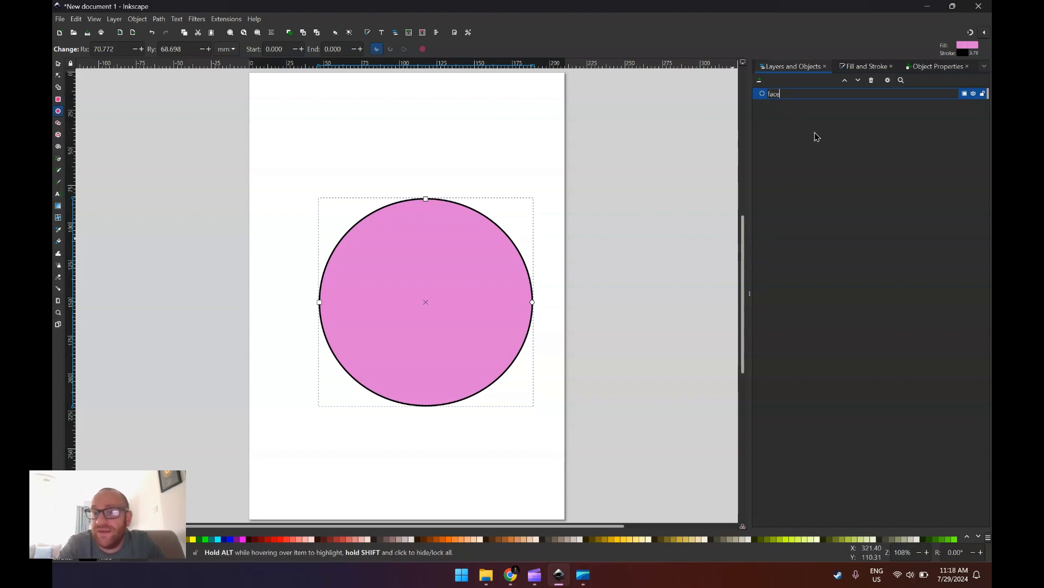
{"action": "key", "text": "Return"}
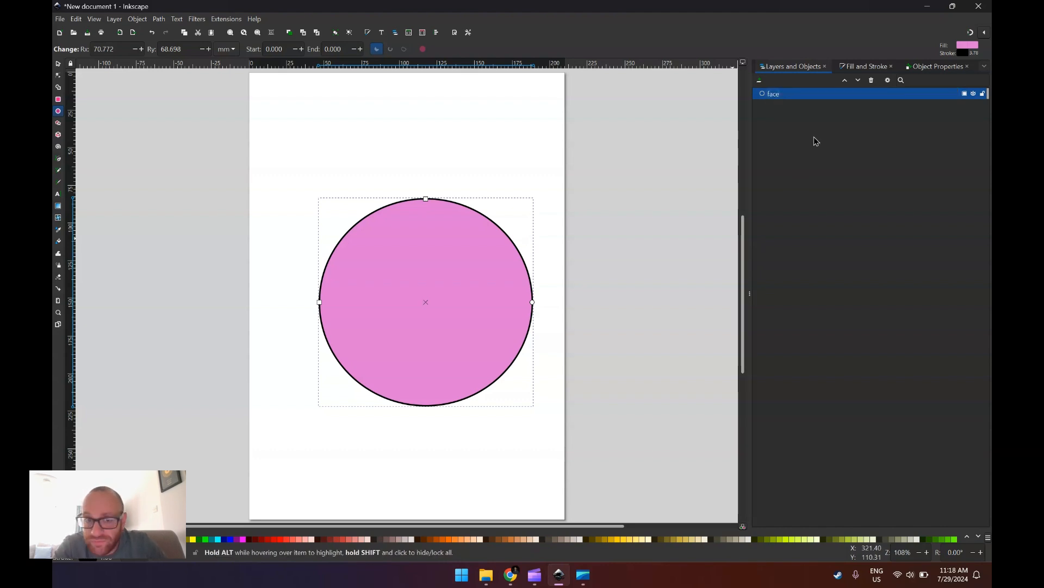
Set the face's flat fill to pink with hue 300, saturation 58 and lightness 62
{"action": "left_click", "coordinate": [866, 67]}
{"action": "mouse_move", "coordinate": [818, 139]}
{"action": "left_mouse_down"}
{"action": "mouse_move", "coordinate": [763, 136]}
{"action": "mouse_move", "coordinate": [764, 162]}
{"action": "left_mouse_up"}
{"action": "left_click", "coordinate": [765, 148]}
{"action": "left_click", "coordinate": [775, 162]}
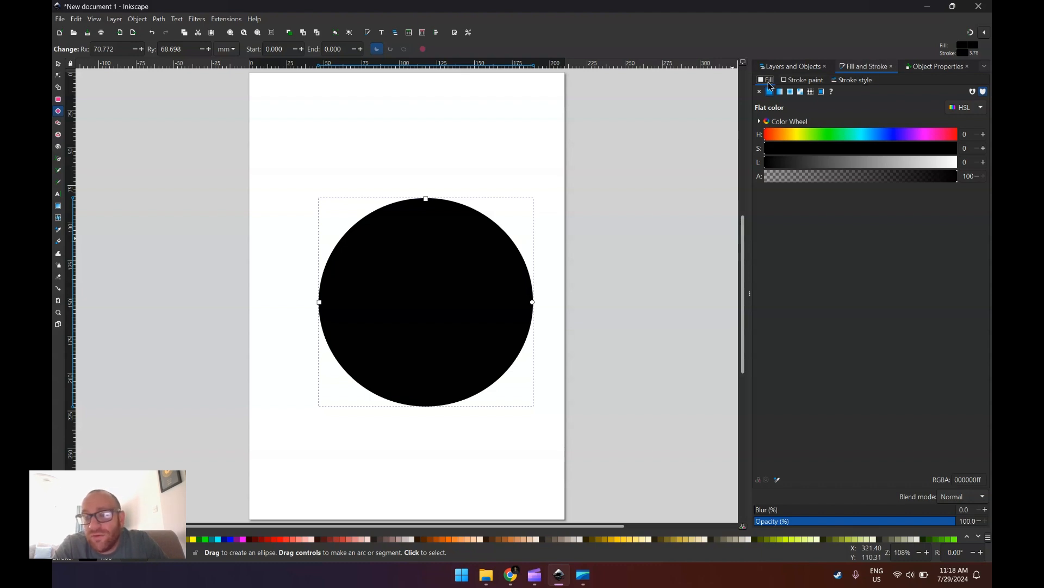
{"action": "left_click", "coordinate": [923, 139]}
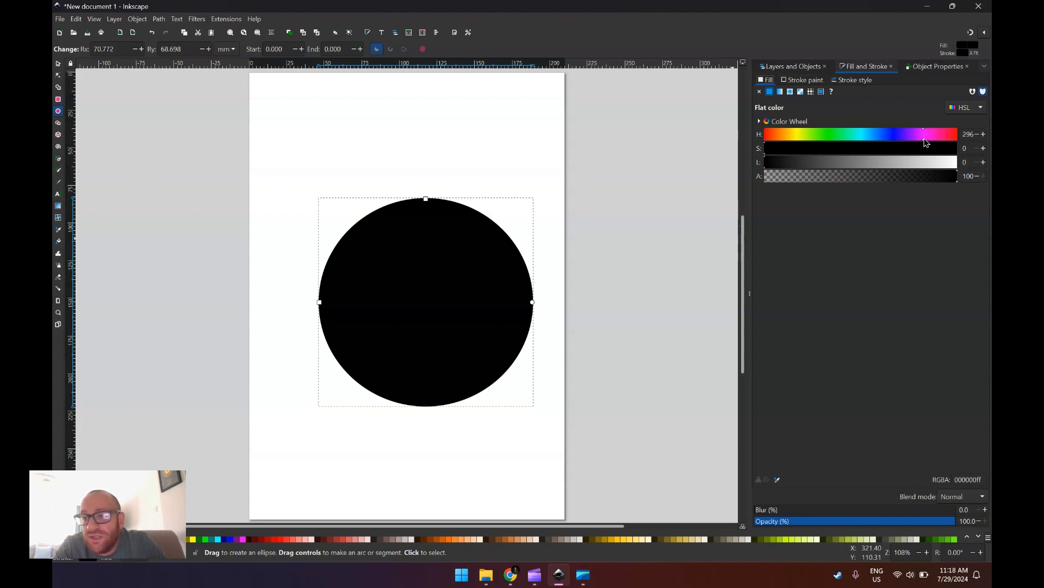
{"action": "left_click", "coordinate": [926, 140]}
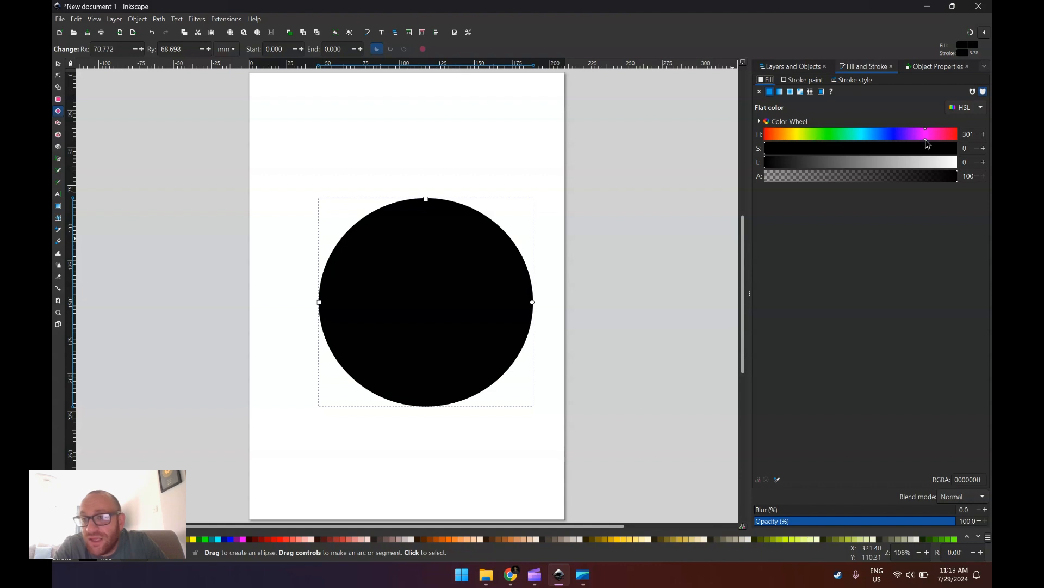
{"action": "left_click_drag", "start_coordinate": [854, 152], "coordinate": [878, 153]}
{"action": "left_click_drag", "start_coordinate": [781, 164], "coordinate": [884, 180]}
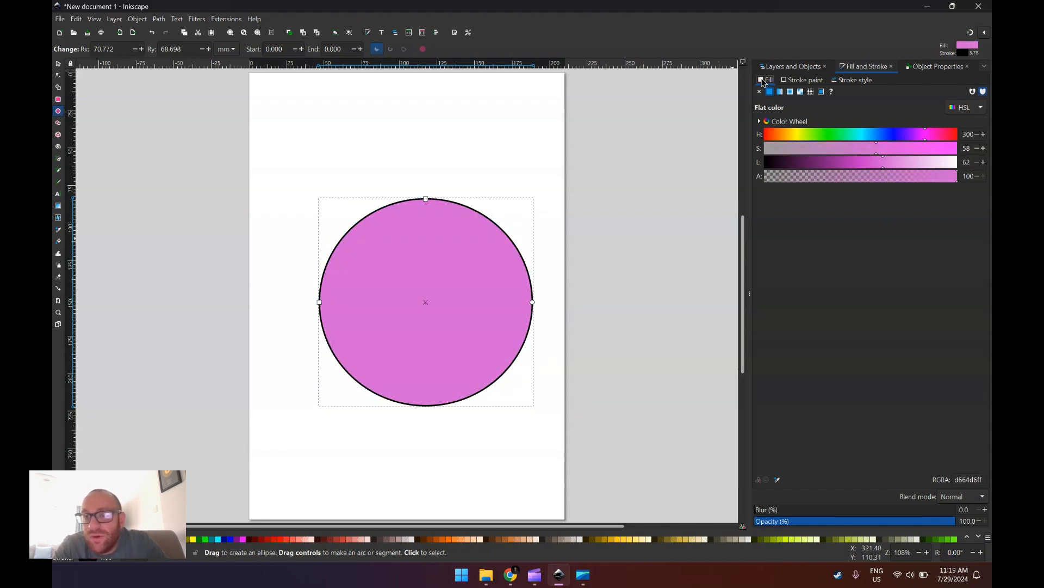
Try a thicker stroke on the face, restore its width to 1 mm, and view the stroke paint settings
{"action": "left_click", "coordinate": [853, 81]}
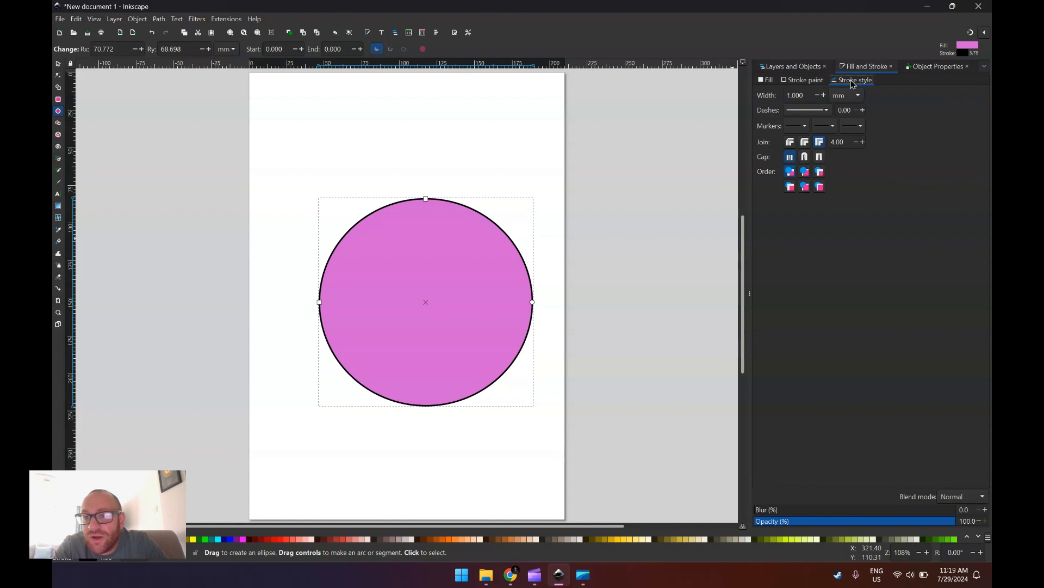
{"action": "left_click", "coordinate": [823, 97]}
{"action": "left_click", "coordinate": [823, 97]}
{"action": "left_click", "coordinate": [823, 97]}
{"action": "left_click", "coordinate": [823, 96]}
{"action": "left_click", "coordinate": [823, 96]}
{"action": "left_click", "coordinate": [824, 96]}
{"action": "left_click", "coordinate": [823, 96]}
{"action": "left_click", "coordinate": [823, 97]}
{"action": "left_click", "coordinate": [817, 96]}
{"action": "left_click", "coordinate": [817, 97]}
{"action": "left_click", "coordinate": [817, 96]}
{"action": "left_click", "coordinate": [817, 97]}
{"action": "left_click", "coordinate": [818, 96]}
{"action": "left_click", "coordinate": [817, 97]}
{"action": "left_click", "coordinate": [817, 97]}
{"action": "left_click", "coordinate": [817, 97]}
{"action": "left_click", "coordinate": [804, 80]}
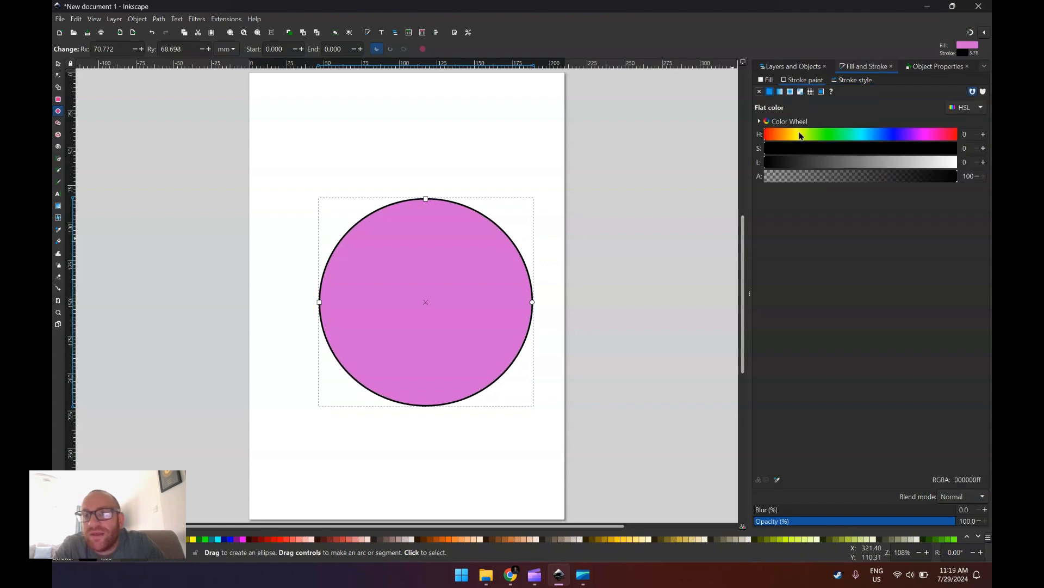
Move the face up and slightly left on the page, to about X 38 mm and Y 68 mm
{"action": "left_click", "coordinate": [793, 67]}
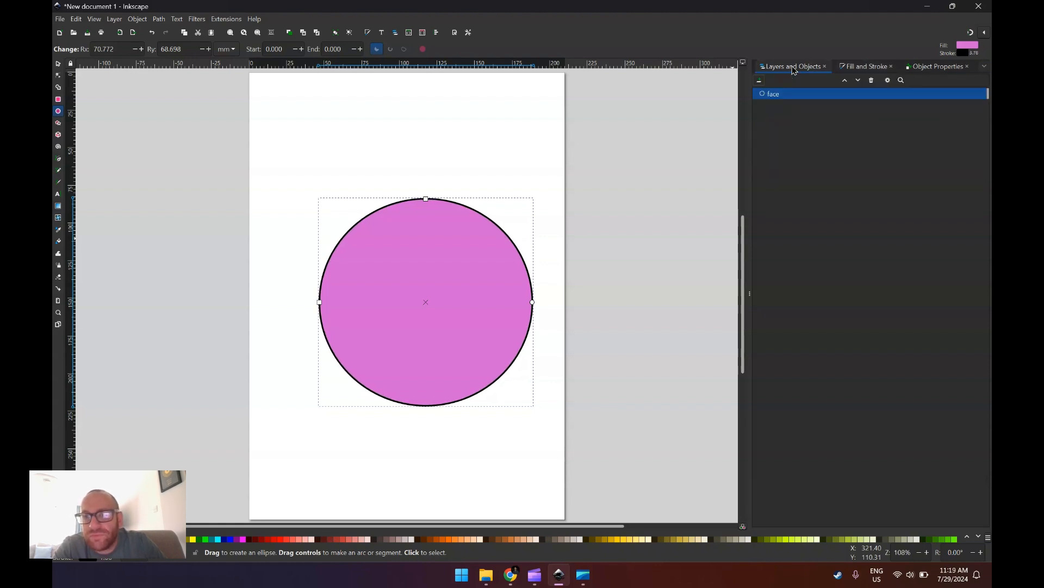
{"action": "left_click", "coordinate": [59, 64]}
{"action": "left_click_drag", "start_coordinate": [424, 273], "coordinate": [419, 251]}
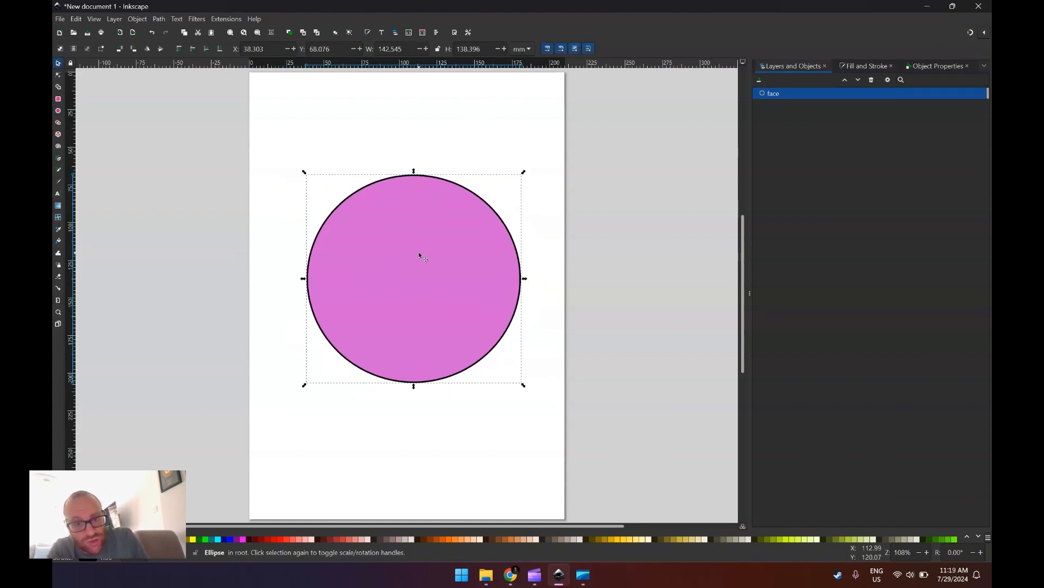
Duplicate the face and shrink the copy to about 32 by 34 mm
{"action": "right_click", "coordinate": [419, 254]}
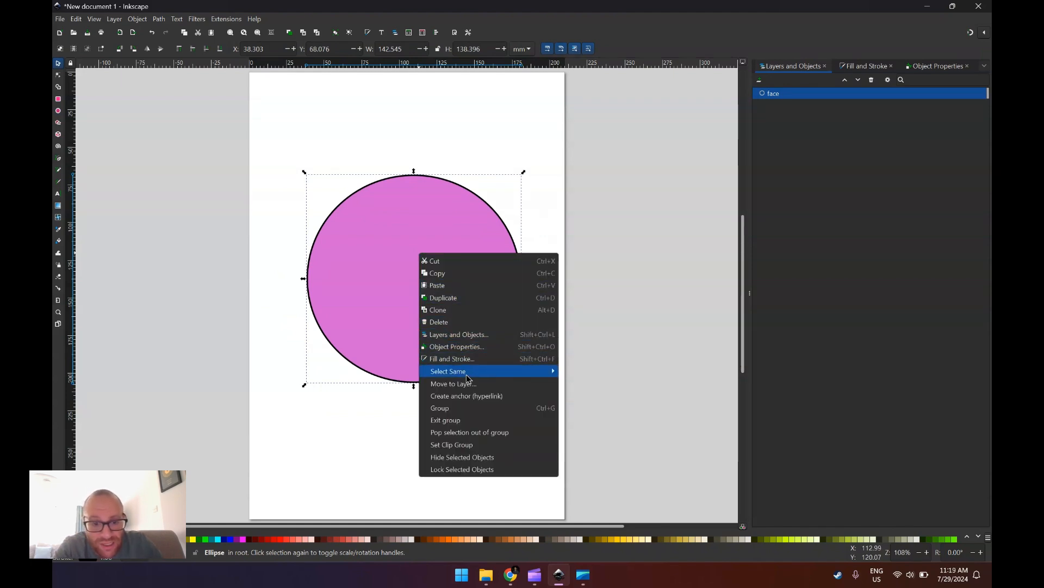
{"action": "mouse_move", "coordinate": [467, 376]}
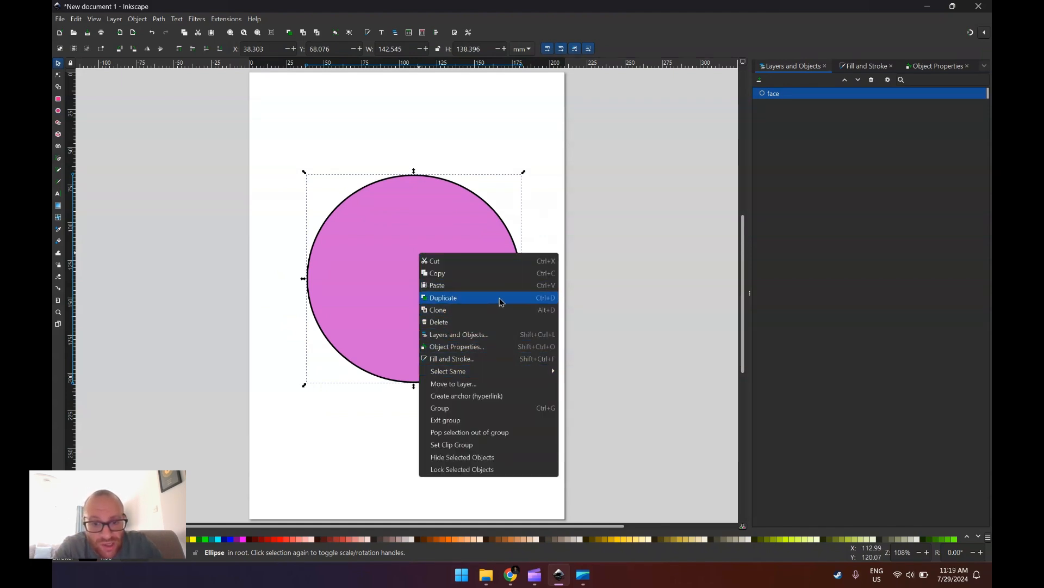
{"action": "left_click", "coordinate": [354, 237]}
{"action": "key", "text": "ctrl+d"}
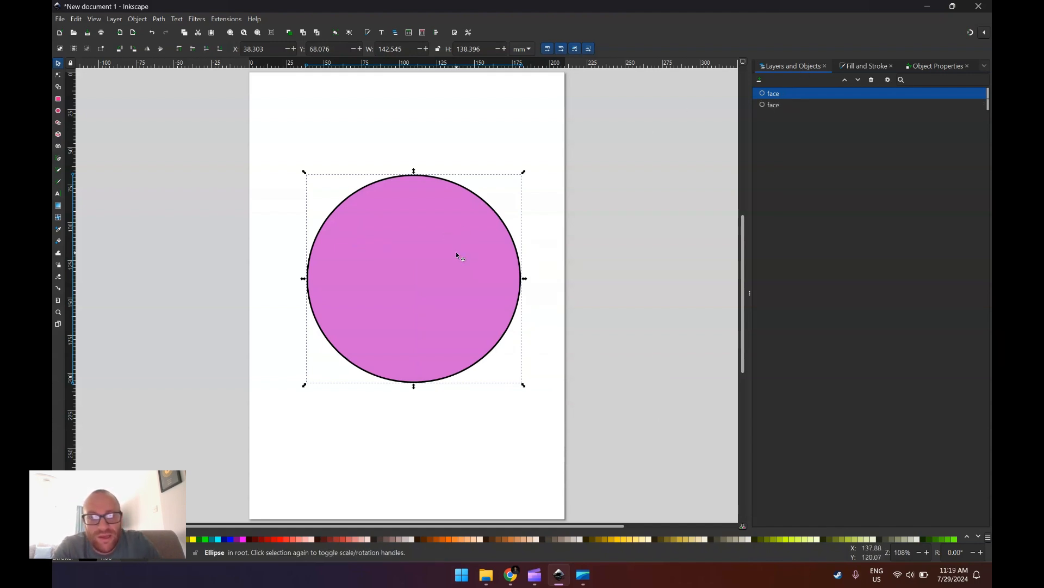
{"action": "left_click_drag", "start_coordinate": [523, 172], "coordinate": [356, 326]}
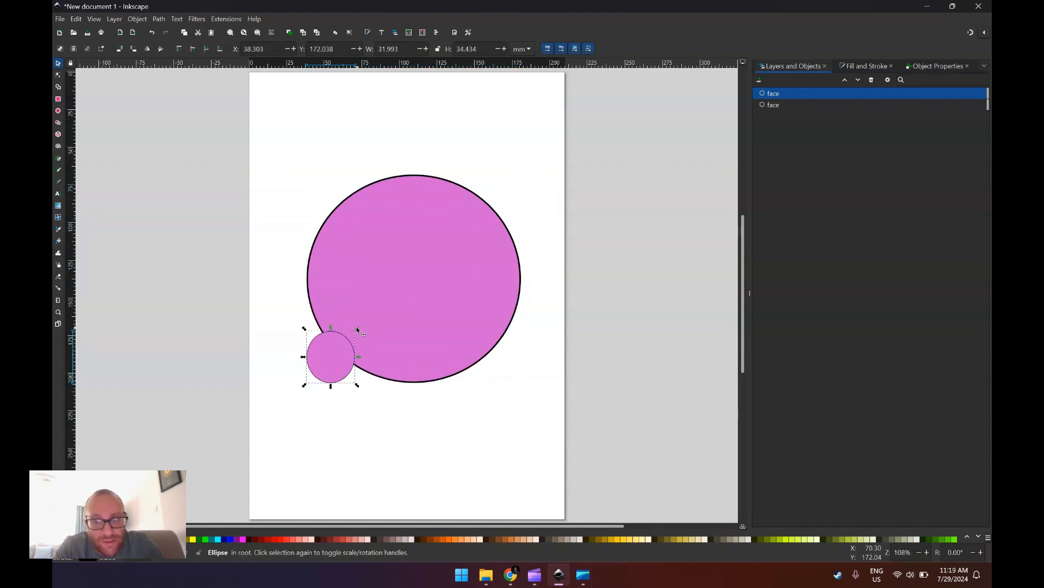
Name the small copy "eye" and set its fill to black
{"action": "double_click", "coordinate": [775, 93]}
{"action": "type", "text": "eye"}
{"action": "key", "text": "Return"}
{"action": "left_click", "coordinate": [858, 68]}
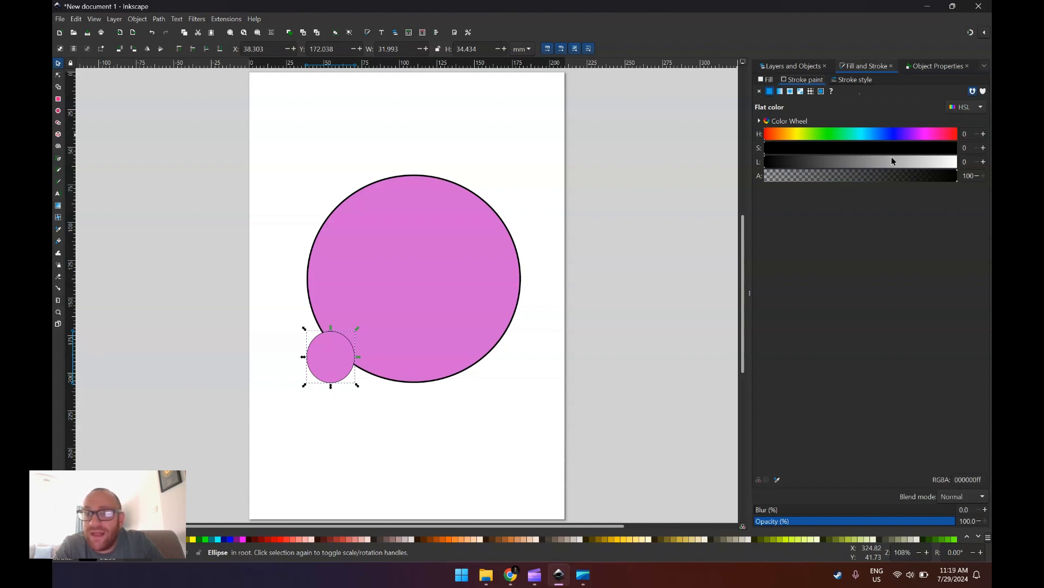
{"action": "left_click", "coordinate": [763, 80]}
{"action": "left_click_drag", "start_coordinate": [852, 163], "coordinate": [722, 164]}
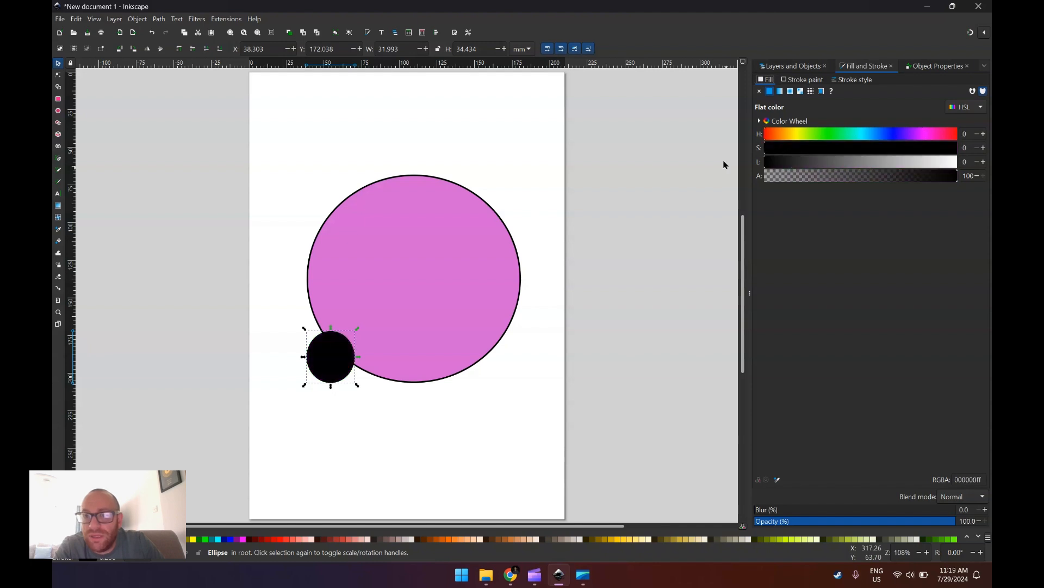
Shrink the eye to about 18 by 21 mm and place it and a duplicate side by side on the upper face
{"action": "left_click_drag", "start_coordinate": [333, 354], "coordinate": [452, 233]}
{"action": "key", "text": "ctrl+d"}
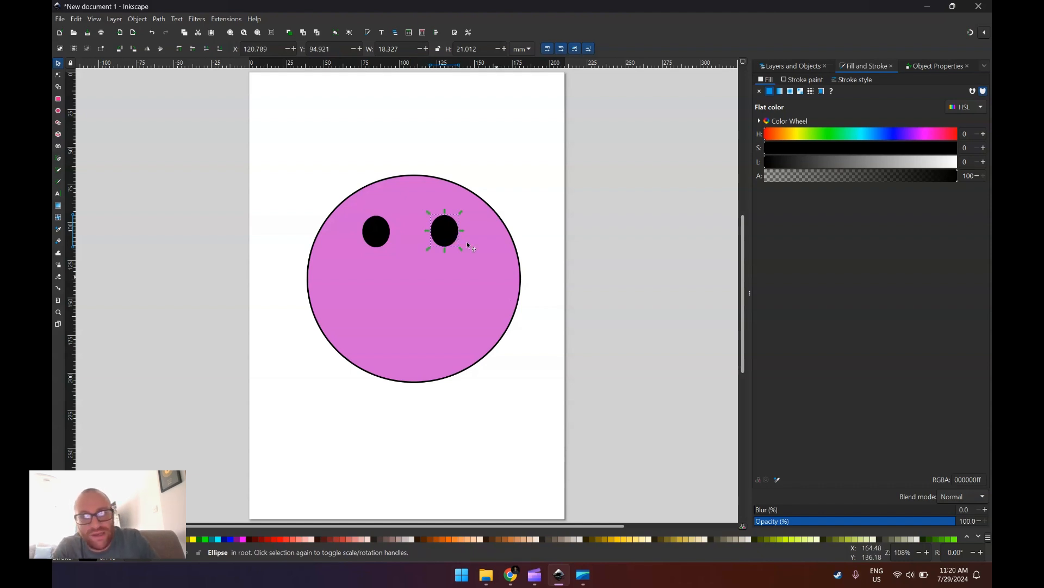
Select the face and each eye in turn to match them with their entries in the object list
{"action": "left_click", "coordinate": [792, 65]}
{"action": "left_click", "coordinate": [773, 115]}
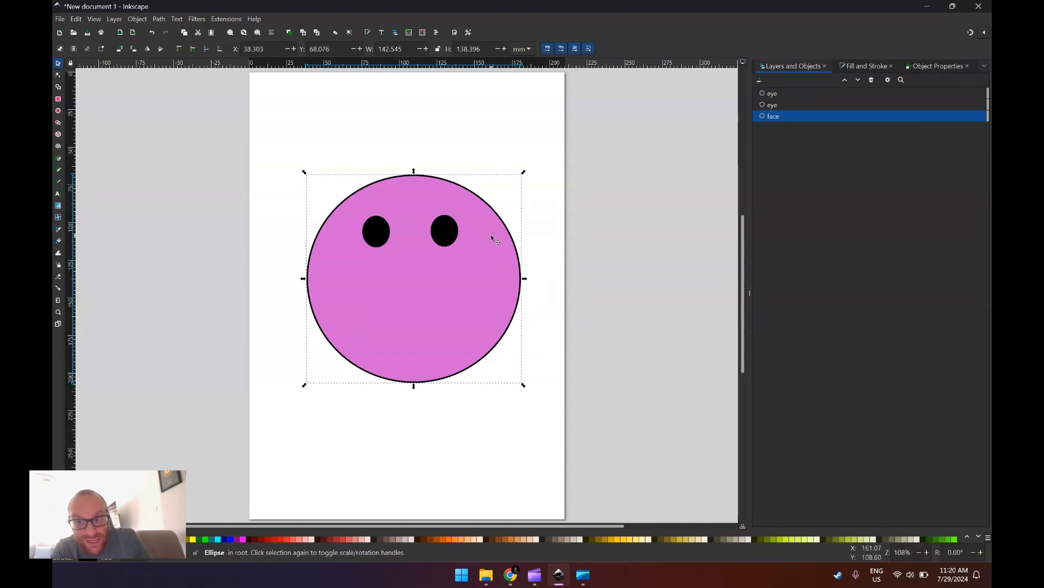
{"action": "left_click", "coordinate": [454, 239]}
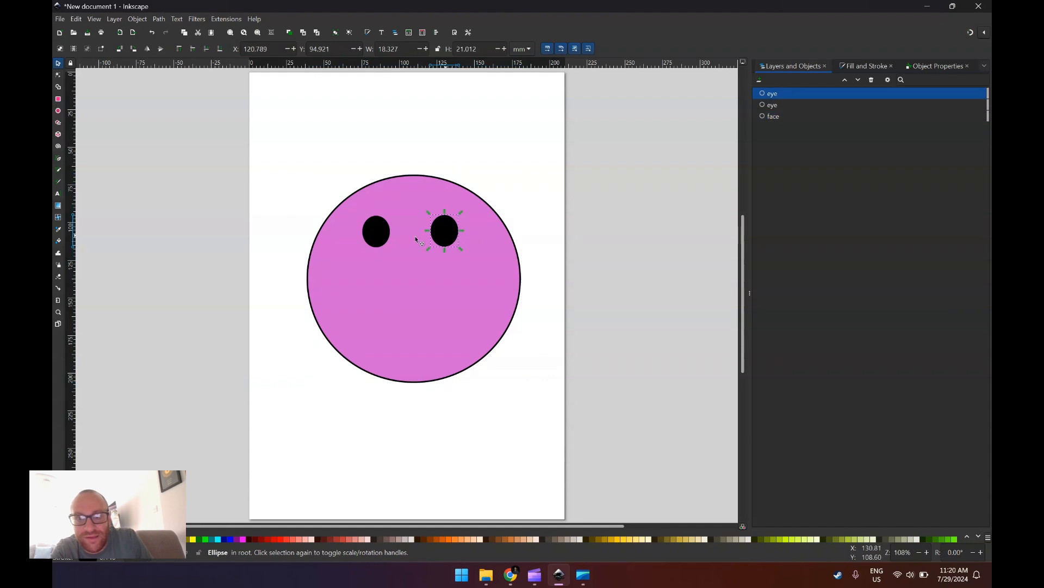
{"action": "left_click", "coordinate": [380, 245]}
Duplicate the face and name the copy "nose"
{"action": "left_click", "coordinate": [448, 305]}
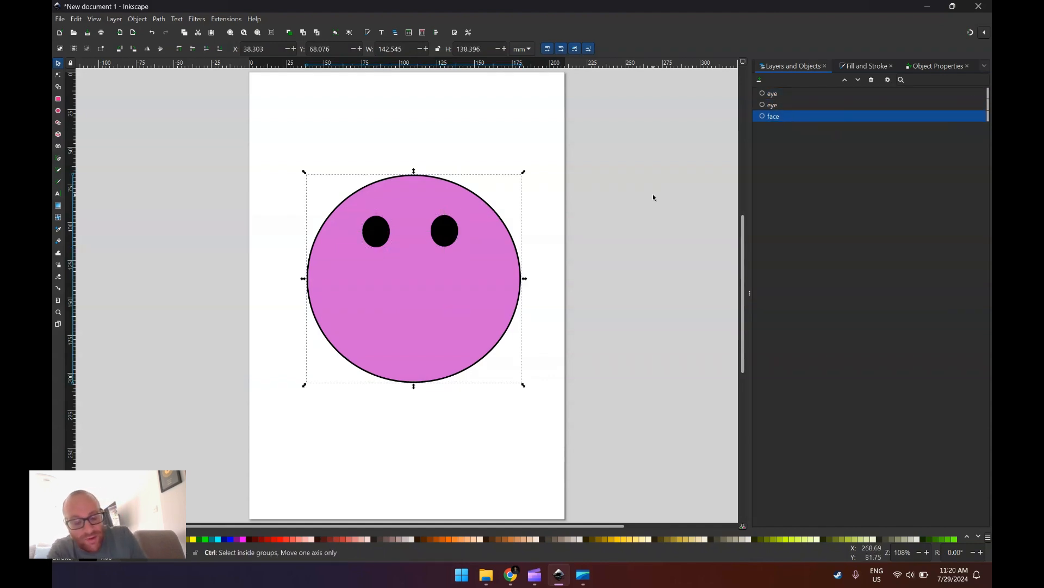
{"action": "key", "text": "ctrl+d"}
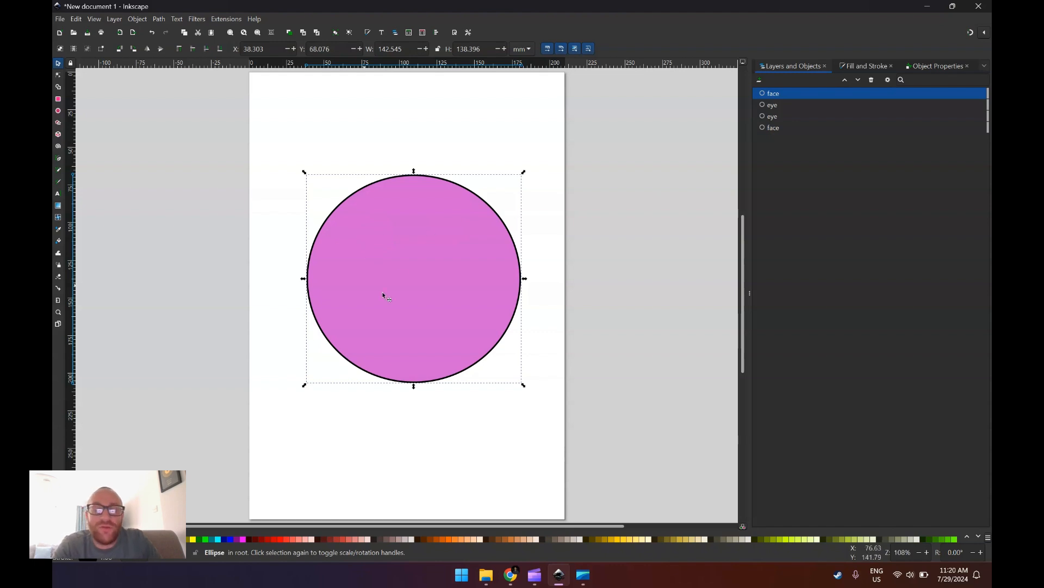
{"action": "left_click", "coordinate": [780, 94]}
{"action": "type", "text": "no"}
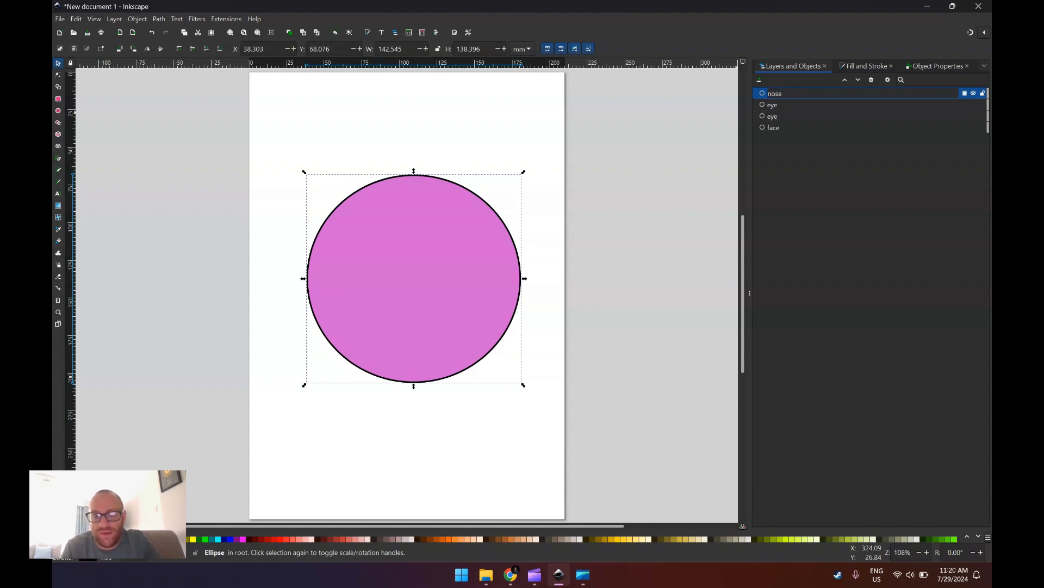
{"action": "type", "text": "se"}
{"action": "key", "text": "Return"}
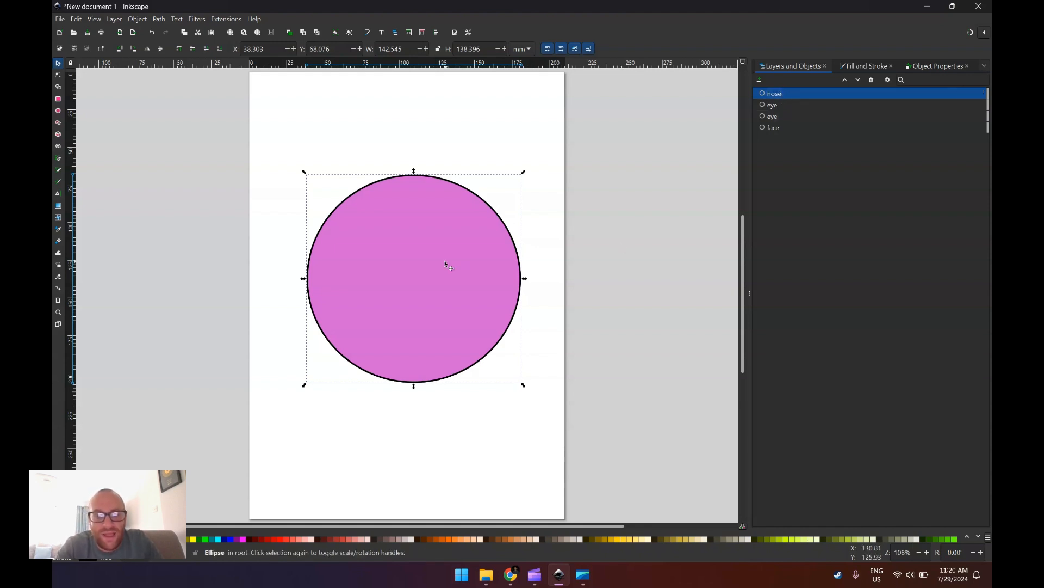
Shrink the nose to about 47 by 48 mm and place it centrally just below the eyes
{"action": "left_click_drag", "start_coordinate": [444, 265], "coordinate": [458, 371]}
{"action": "left_click_drag", "start_coordinate": [535, 485], "coordinate": [412, 297]}
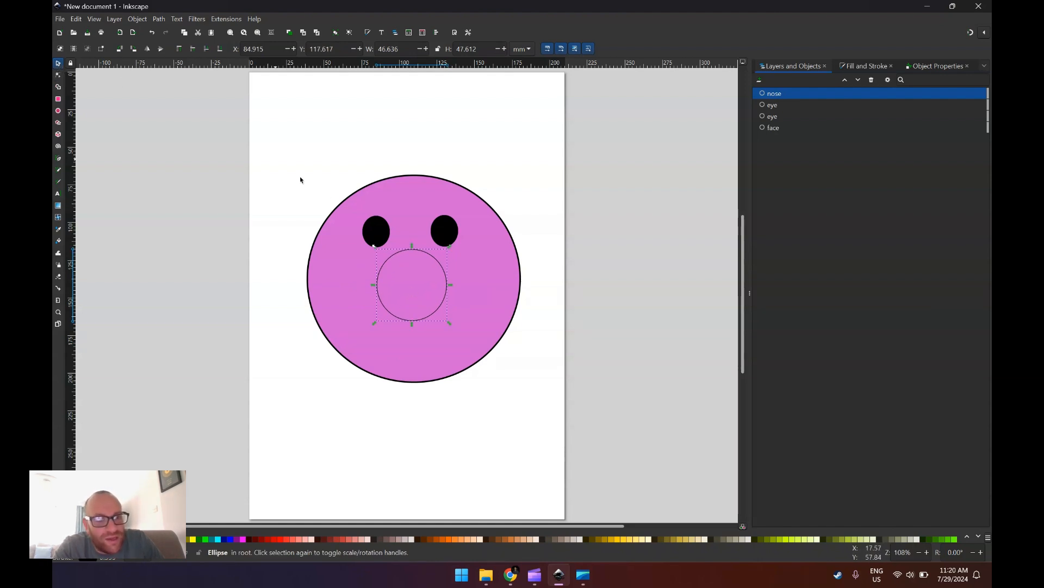
Duplicate the left eye, narrow the copy to about 11 by 21 mm, and place it and a duplicate side by side inside the nose
{"action": "left_click", "coordinate": [383, 238]}
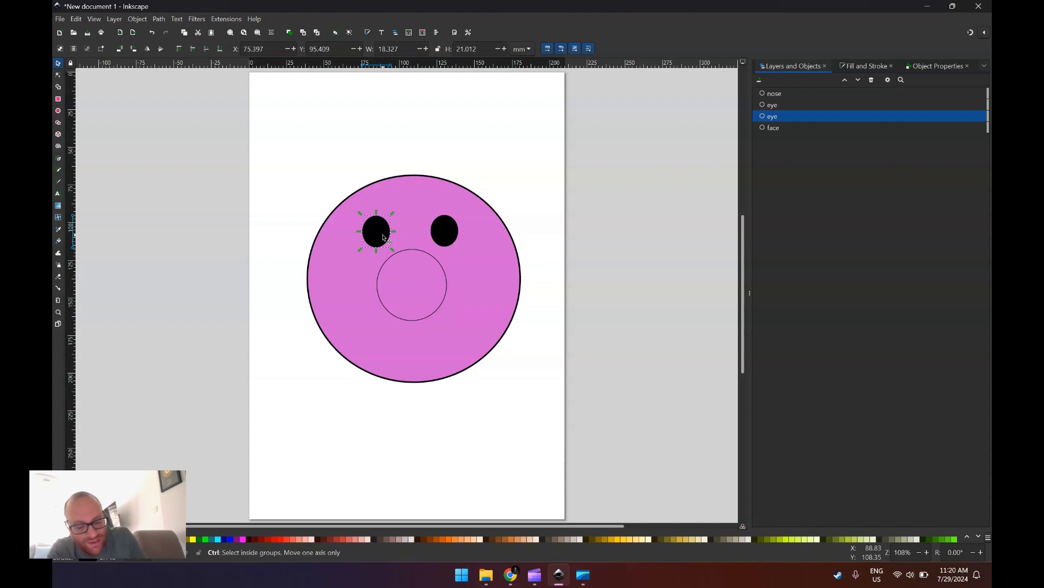
{"action": "key", "text": "ctrl+alt+v"}
{"action": "left_click_drag", "start_coordinate": [384, 239], "coordinate": [424, 289]}
{"action": "key", "text": "ctrl+d"}
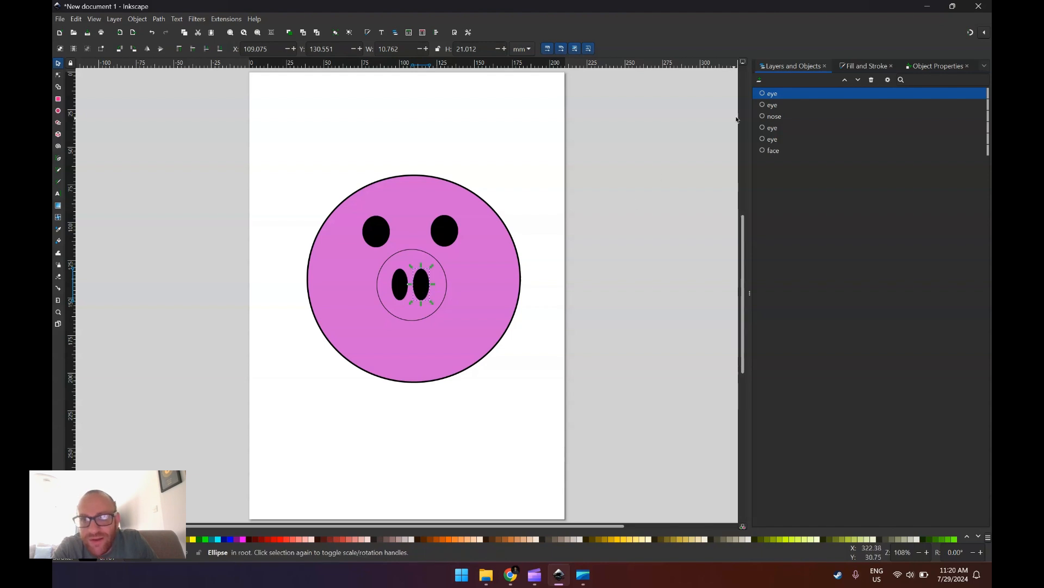
Rename the nose's right inner ellipse "nostril" and try to rename the left one "nostril2"
{"action": "type", "text": "nostril"}
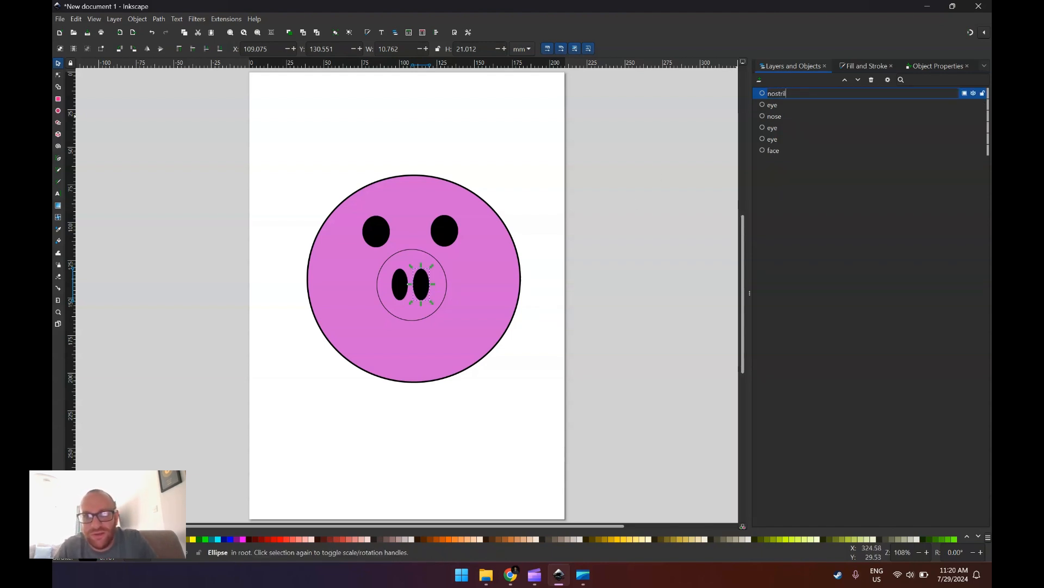
{"action": "double_click", "coordinate": [779, 104]}
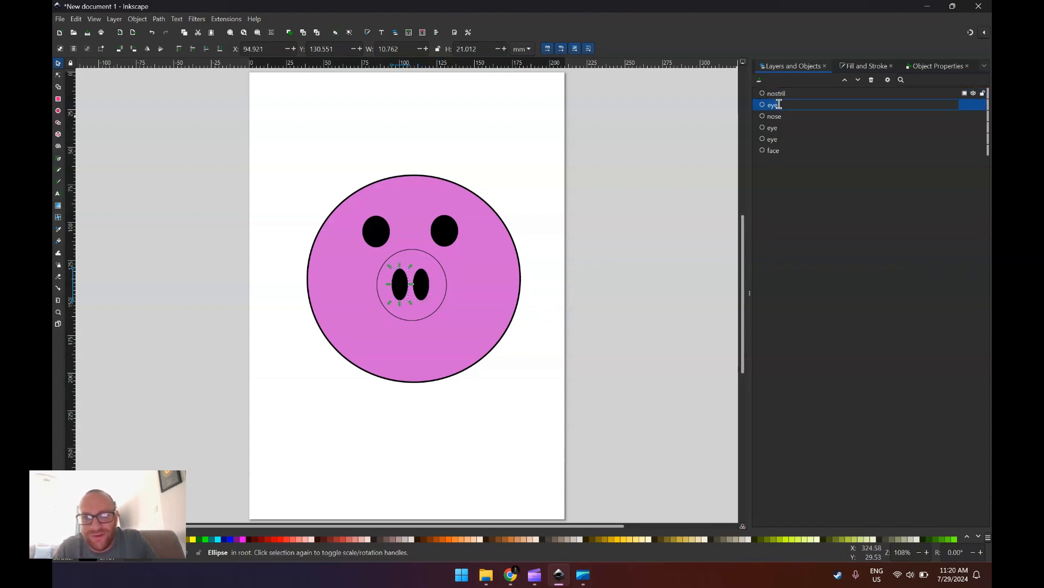
{"action": "type", "text": "nost"}
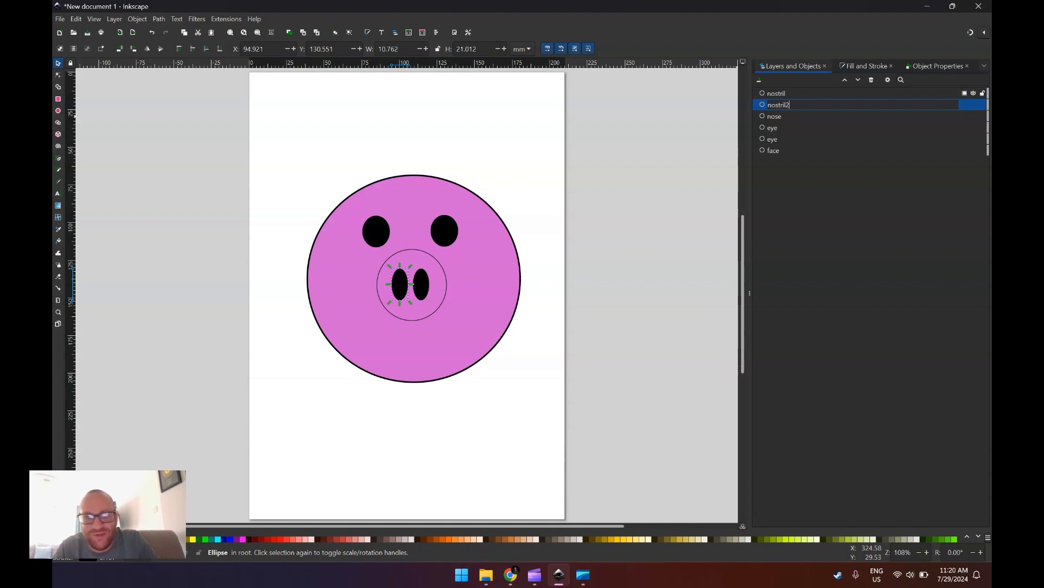
{"action": "type", "text": "ril2"}
{"action": "key", "text": "Escape"}
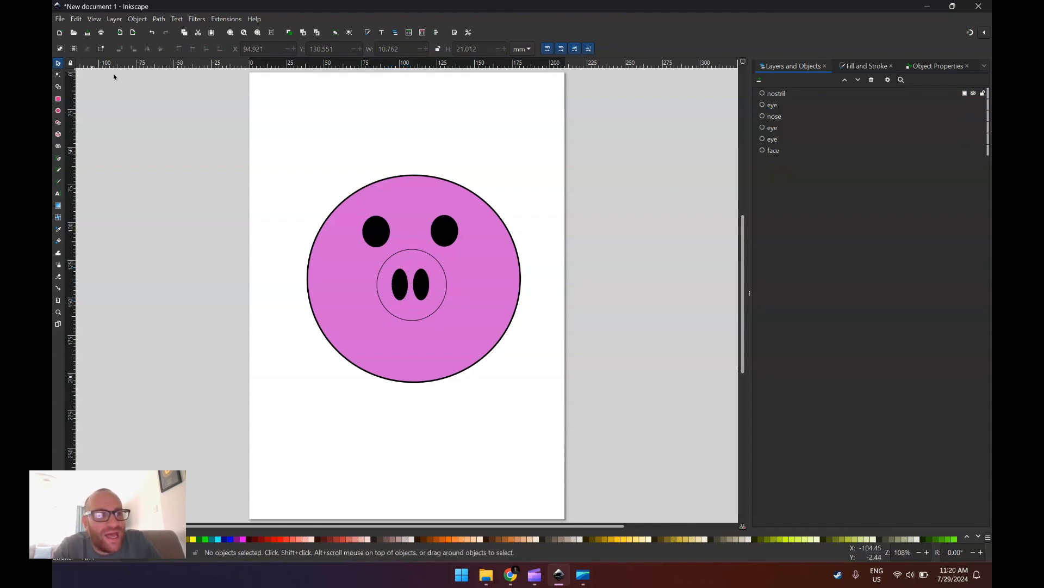
Duplicate the left eye, stretch the copy to about 55 by 21 mm, and place it centrally below the nose
{"action": "left_click", "coordinate": [382, 234]}
{"action": "key", "text": "ctrl+d"}
{"action": "left_click_drag", "start_coordinate": [382, 234], "coordinate": [414, 354]}
{"action": "double_click", "coordinate": [776, 93]}
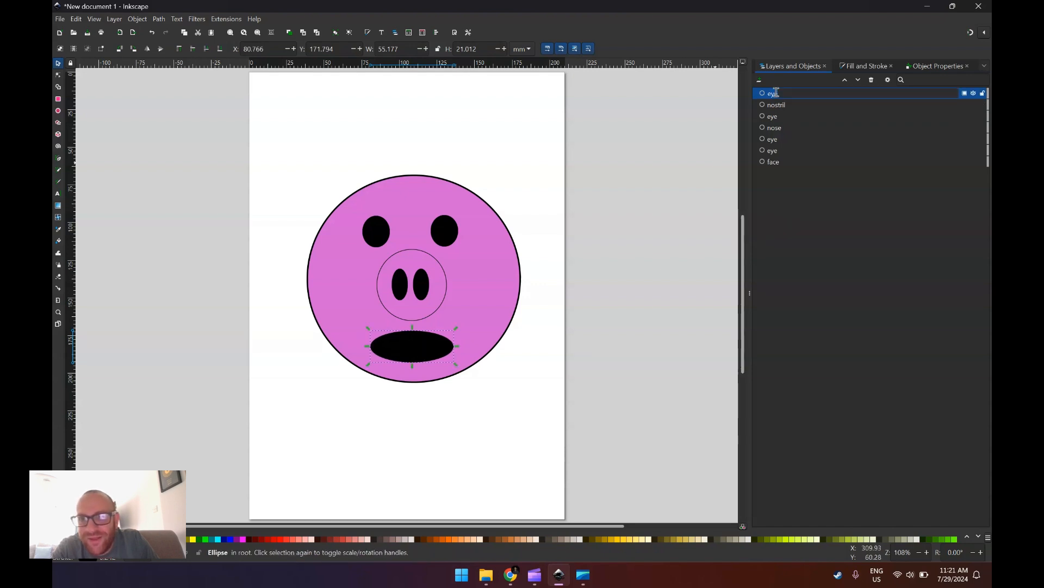
{"action": "type", "text": "mou"}
{"action": "left_click", "coordinate": [662, 153]}
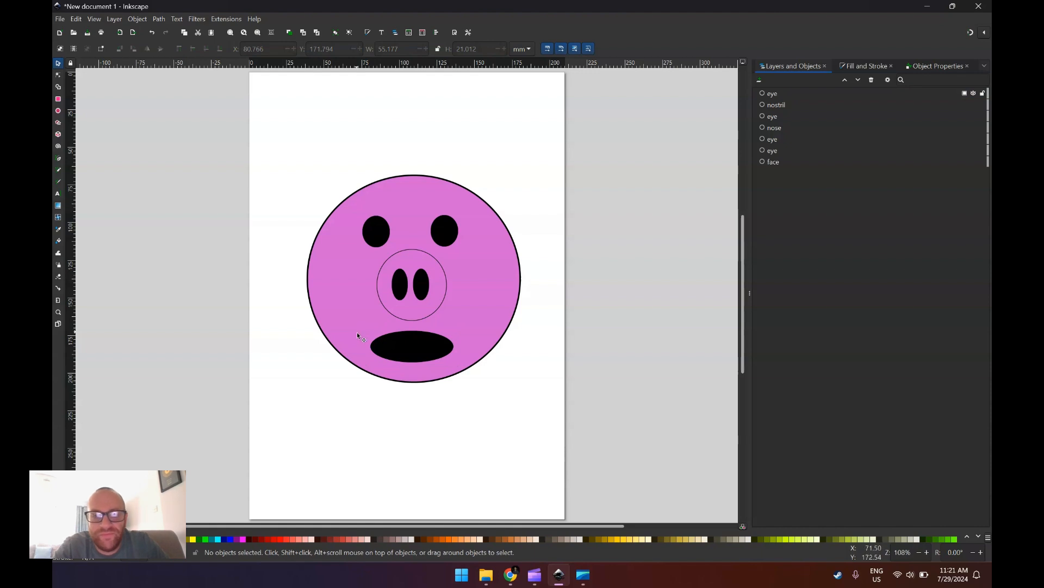
Rename the wide ellipse below the nose "mouth"
{"action": "left_click", "coordinate": [420, 347]}
{"action": "double_click", "coordinate": [772, 93]}
{"action": "type", "text": "m"}
{"action": "key", "text": "Return"}
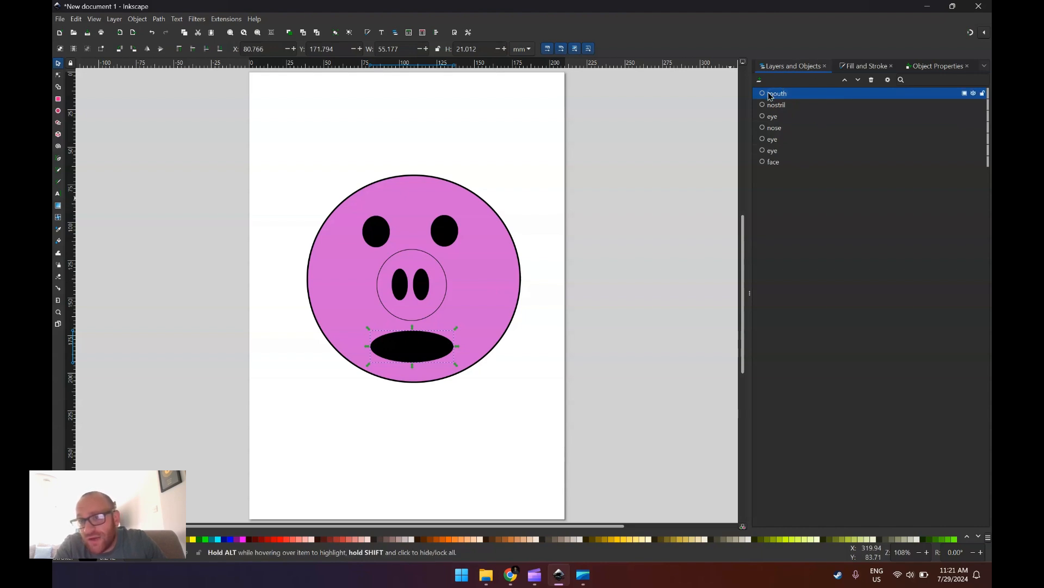
Move the right eye beneath the face in the stacking order, and bring it back up to just above the nose
{"action": "left_click", "coordinate": [783, 105]}
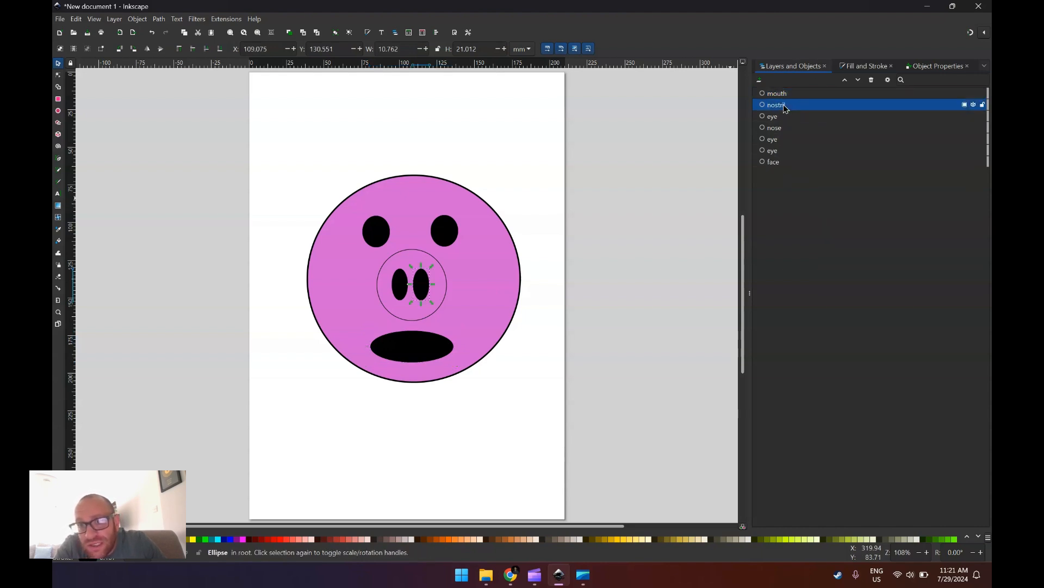
{"action": "left_click", "coordinate": [784, 95]}
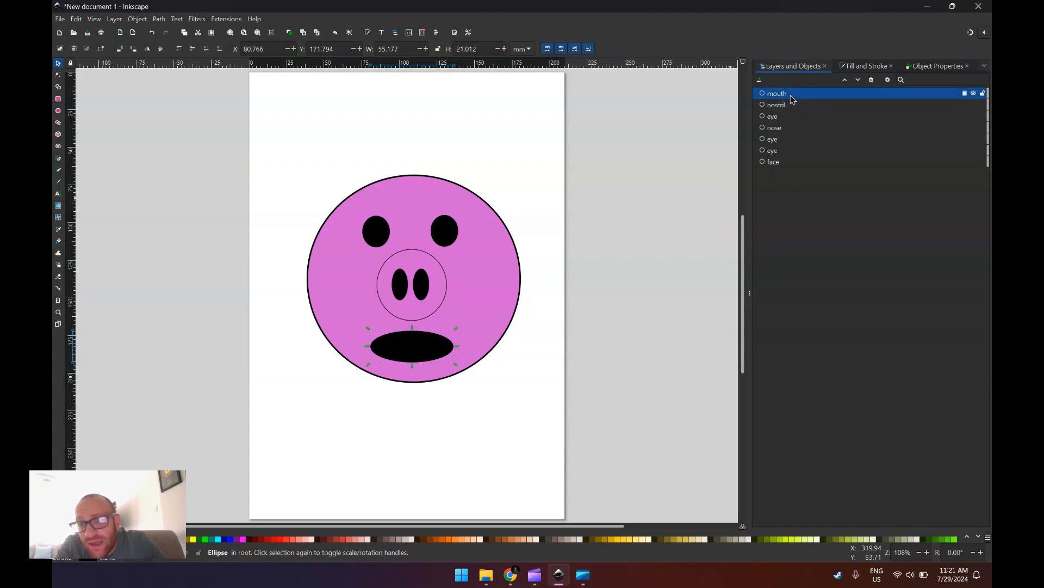
{"action": "left_click", "coordinate": [774, 163]}
{"action": "left_click_drag", "start_coordinate": [782, 143], "coordinate": [800, 170]}
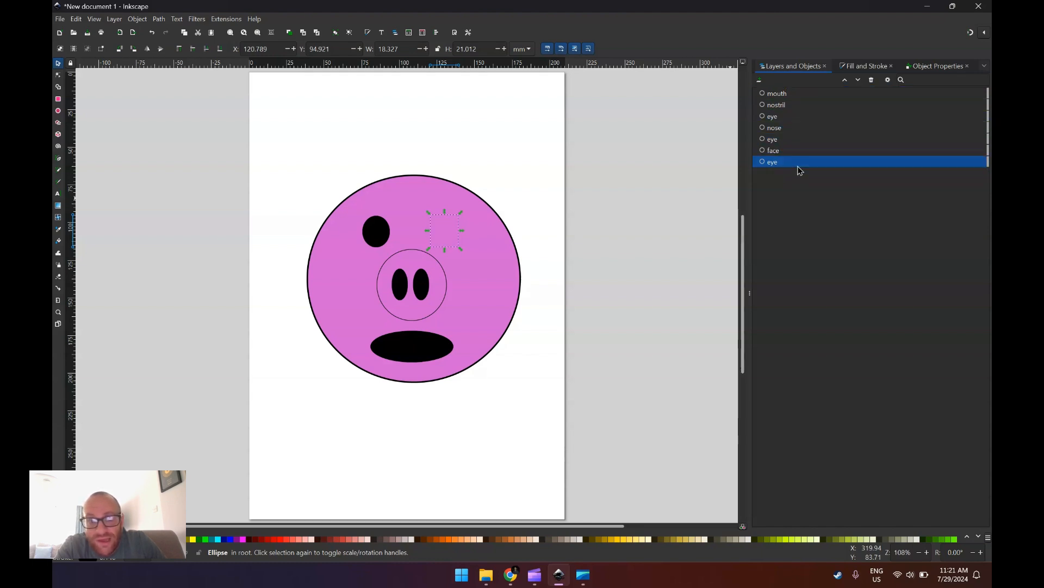
{"action": "right_click", "coordinate": [788, 164]}
{"action": "key", "text": "Escape"}
{"action": "left_click_drag", "start_coordinate": [794, 170], "coordinate": [832, 114]}
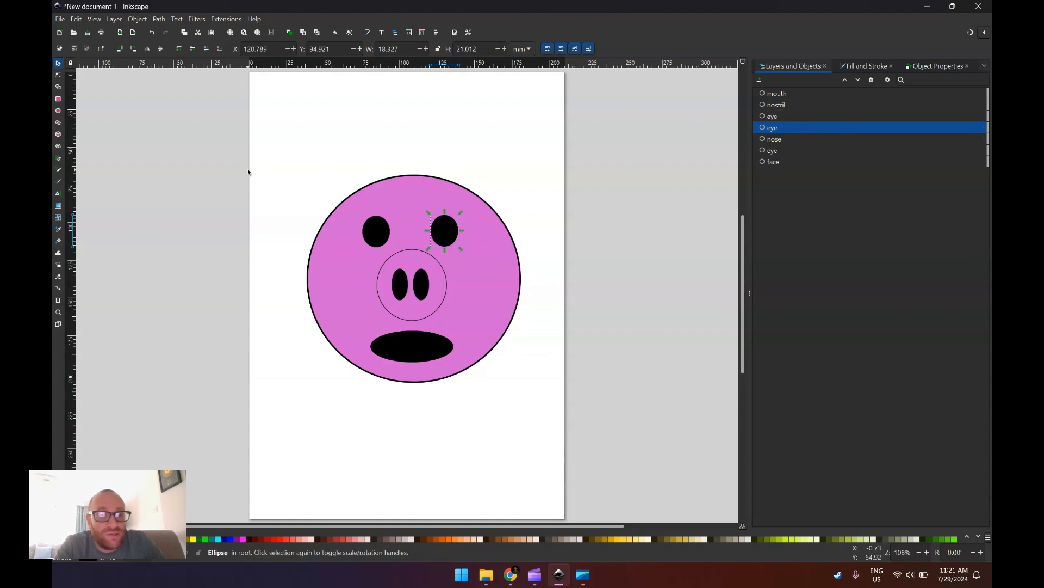
Duplicate the face and name the copy "ear"
{"action": "left_click", "coordinate": [336, 266]}
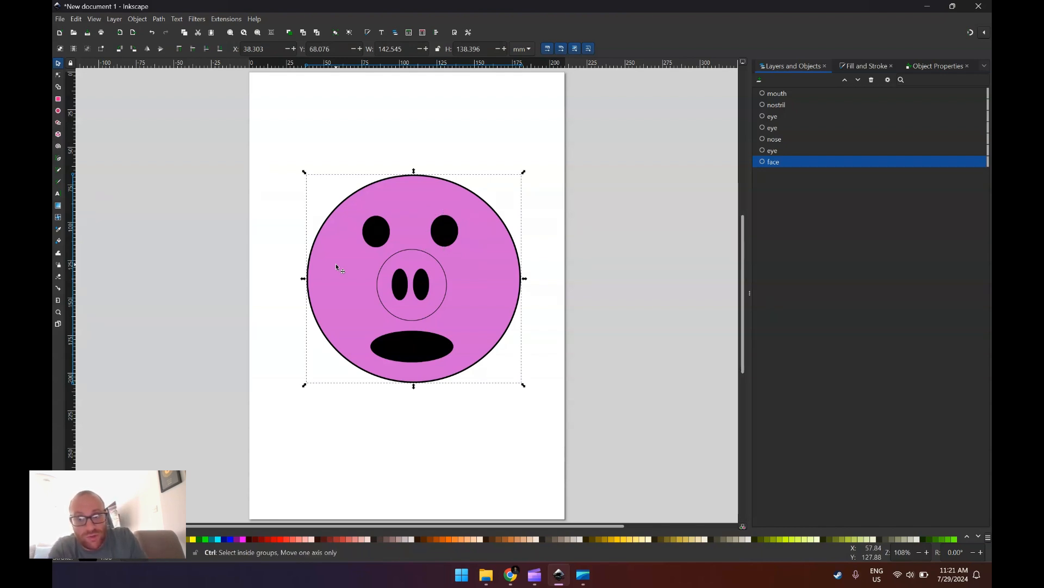
{"action": "key", "text": "ctrl+d"}
{"action": "double_click", "coordinate": [776, 94]}
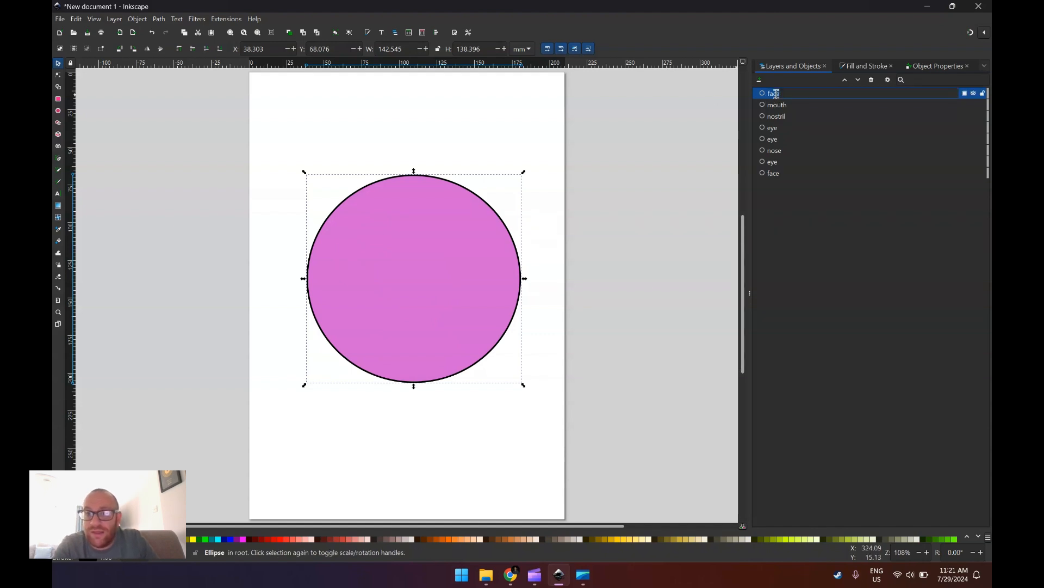
{"action": "type", "text": "ear"}
{"action": "key", "text": "Return"}
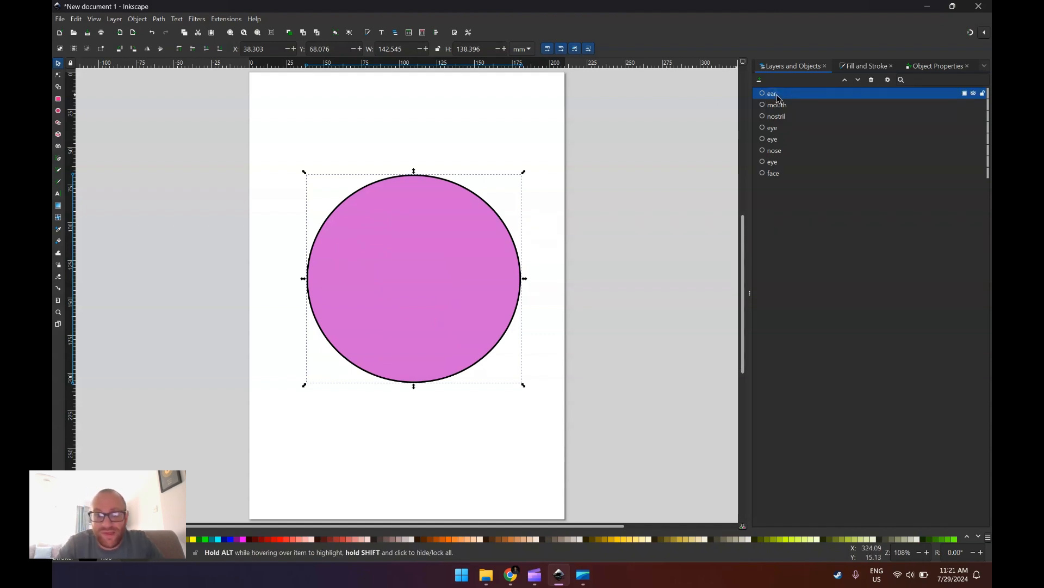
Shrink the ear to an upright ellipse about 29 by 62 mm at the face's upper-left edge
{"action": "left_click_drag", "start_coordinate": [526, 279], "coordinate": [390, 278]}
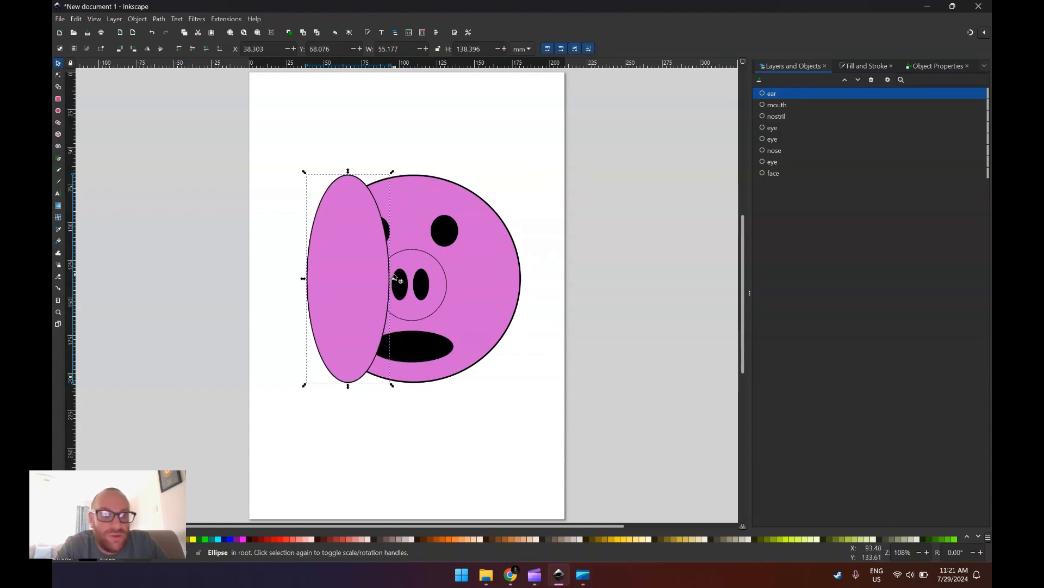
{"action": "left_click_drag", "start_coordinate": [390, 168], "coordinate": [358, 162]}
{"action": "left_click", "coordinate": [329, 204]}
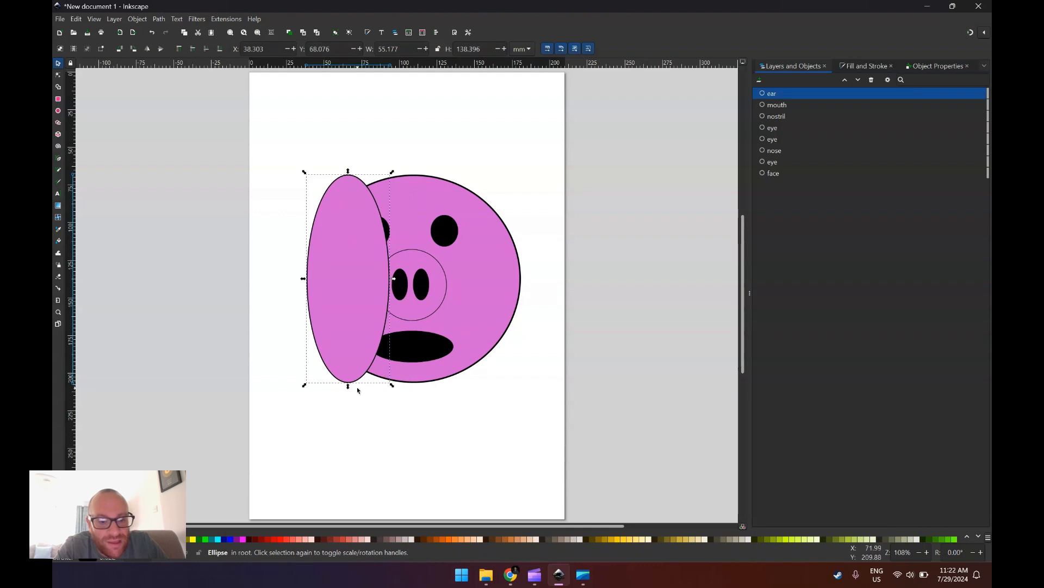
{"action": "left_click_drag", "start_coordinate": [349, 386], "coordinate": [349, 273]}
{"action": "left_click_drag", "start_coordinate": [387, 225], "coordinate": [355, 221]}
Tilt the ear outward over the face's upper-left edge and lighten its fill to lightness 77
{"action": "left_click", "coordinate": [337, 220]}
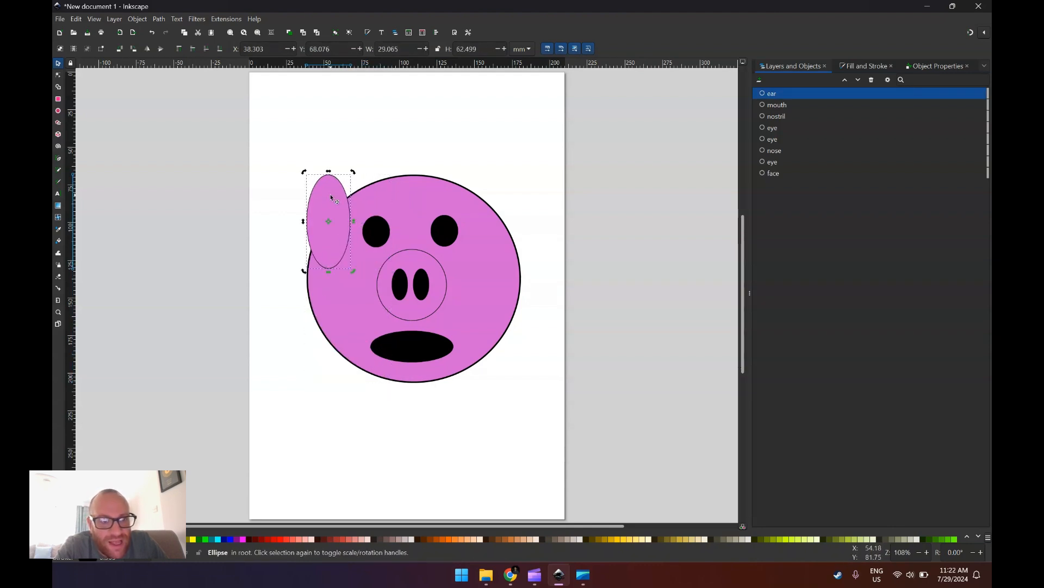
{"action": "left_click_drag", "start_coordinate": [351, 173], "coordinate": [374, 171]}
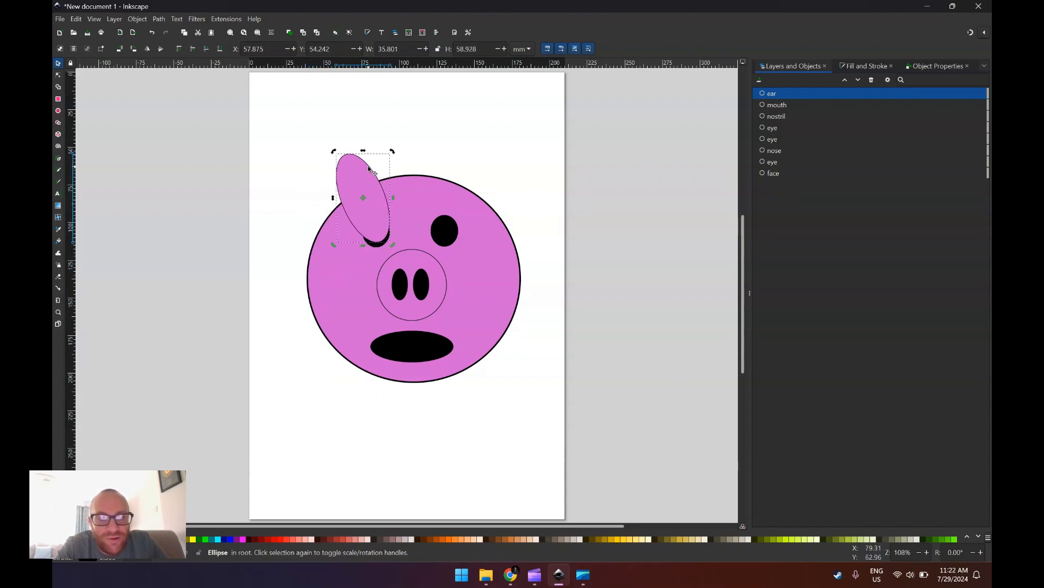
{"action": "left_click", "coordinate": [874, 66]}
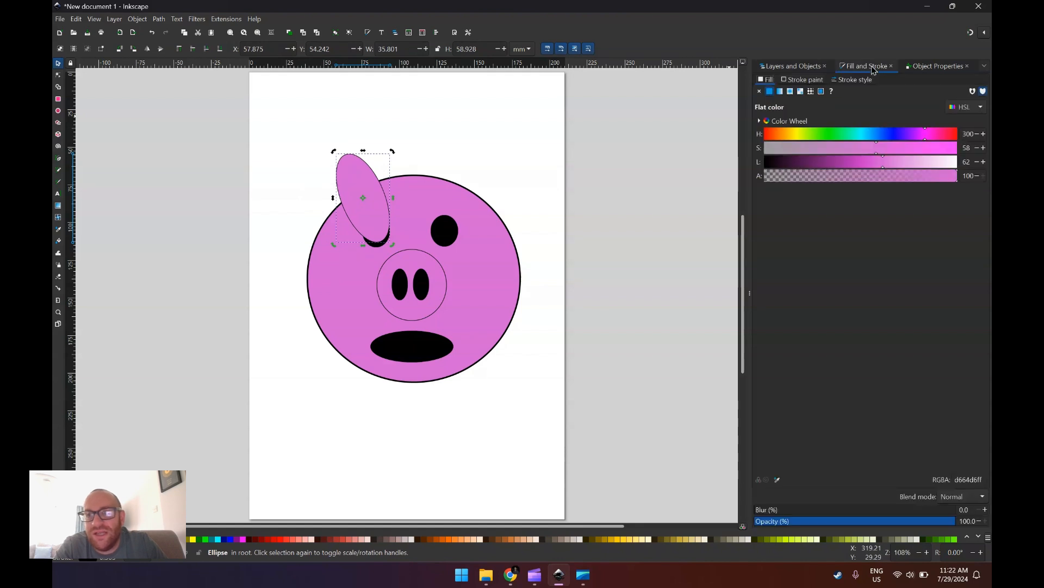
{"action": "left_click_drag", "start_coordinate": [898, 169], "coordinate": [914, 161]}
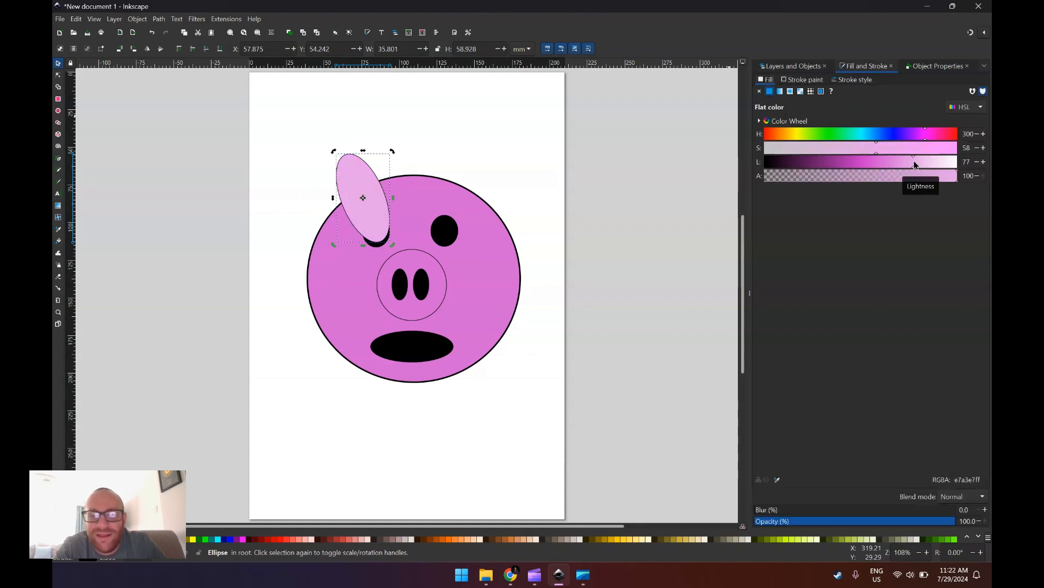
Send the ear behind the face and place a duplicate, tilted the opposite way, behind the face's upper-right edge
{"action": "left_click", "coordinate": [784, 70]}
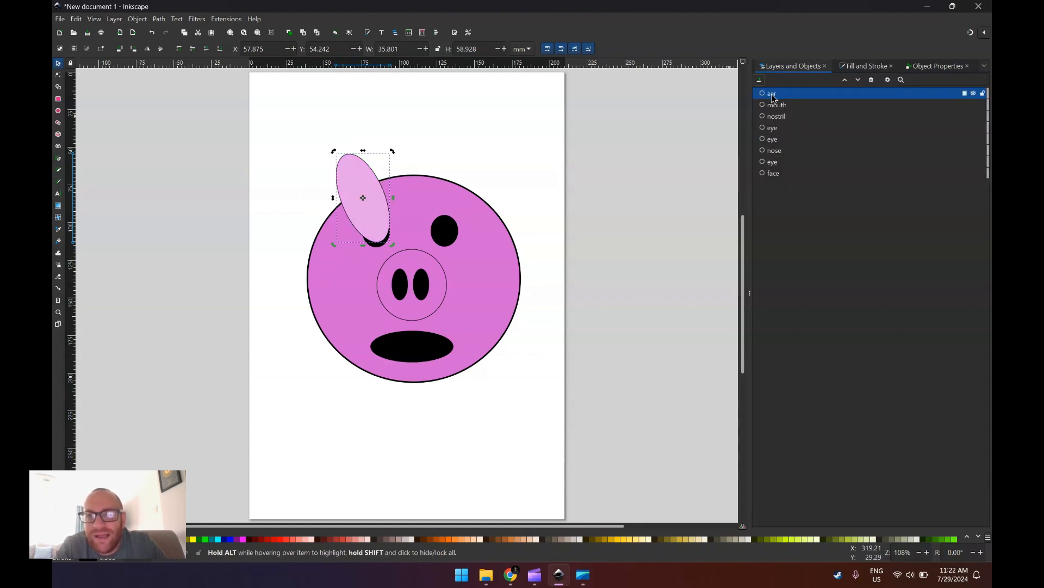
{"action": "left_click_drag", "start_coordinate": [776, 102], "coordinate": [793, 179]}
{"action": "left_click_drag", "start_coordinate": [363, 175], "coordinate": [482, 174]}
{"action": "key", "text": "ctrl+d"}
{"action": "left_click", "coordinate": [422, 164]}
{"action": "left_click_drag", "start_coordinate": [772, 94], "coordinate": [798, 191]}
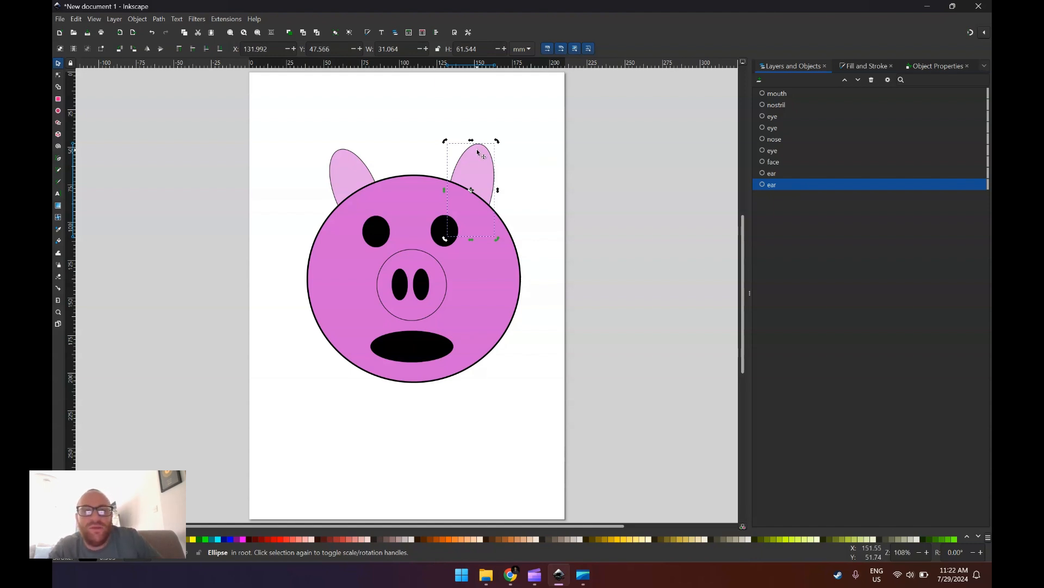
{"action": "left_click_drag", "start_coordinate": [479, 154], "coordinate": [474, 155]}
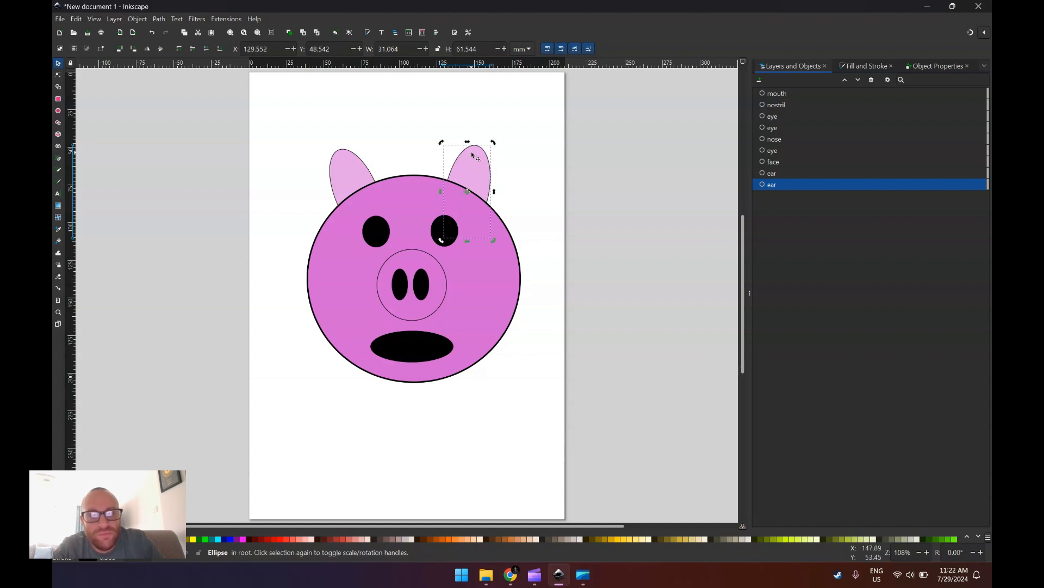
{"action": "left_click", "coordinate": [539, 164]}
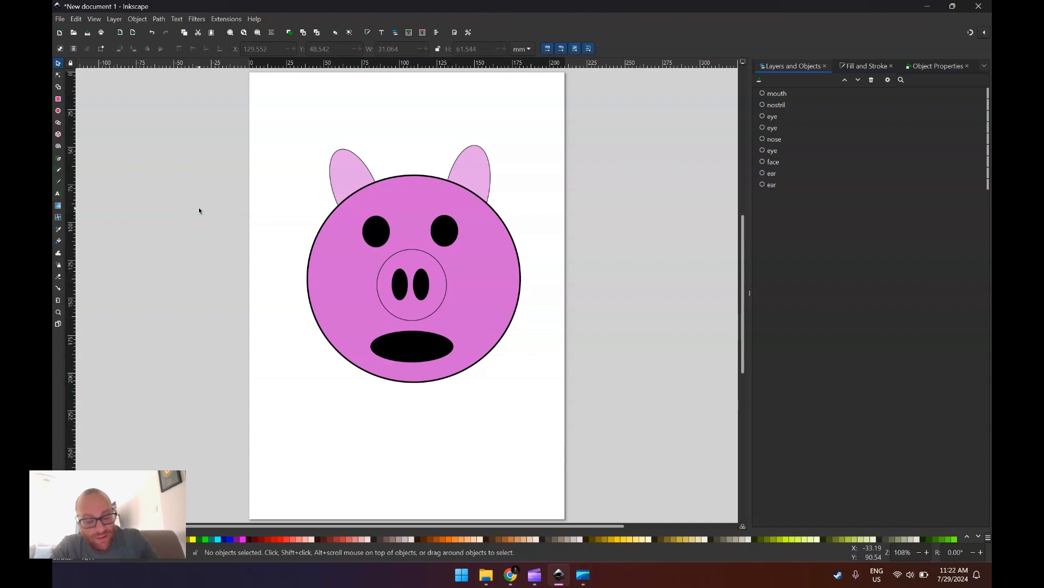
Select all the ellipses of the pig and group them
{"action": "left_click_drag", "start_coordinate": [272, 102], "coordinate": [543, 420]}
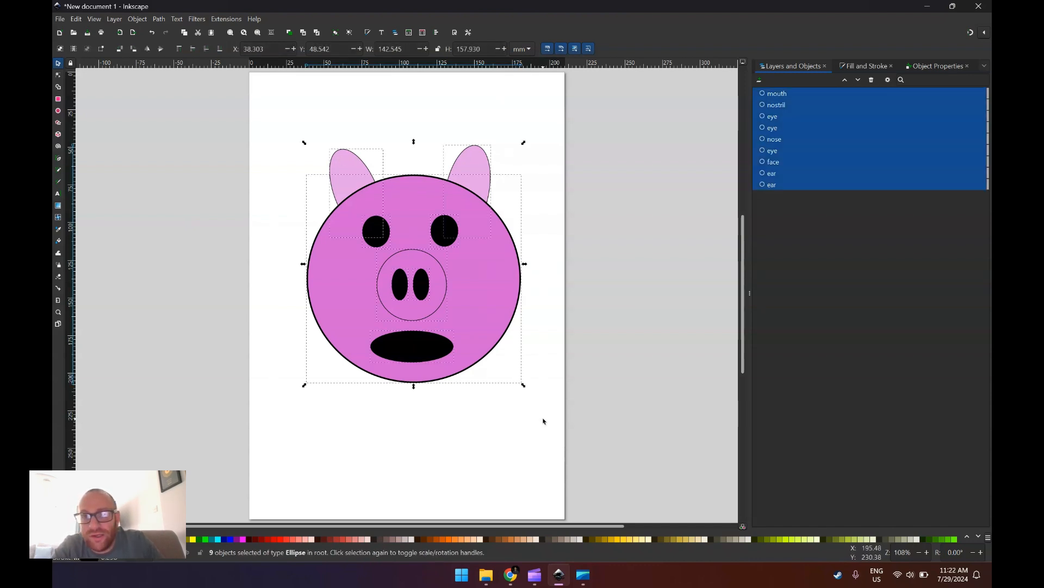
{"action": "right_click", "coordinate": [494, 302]}
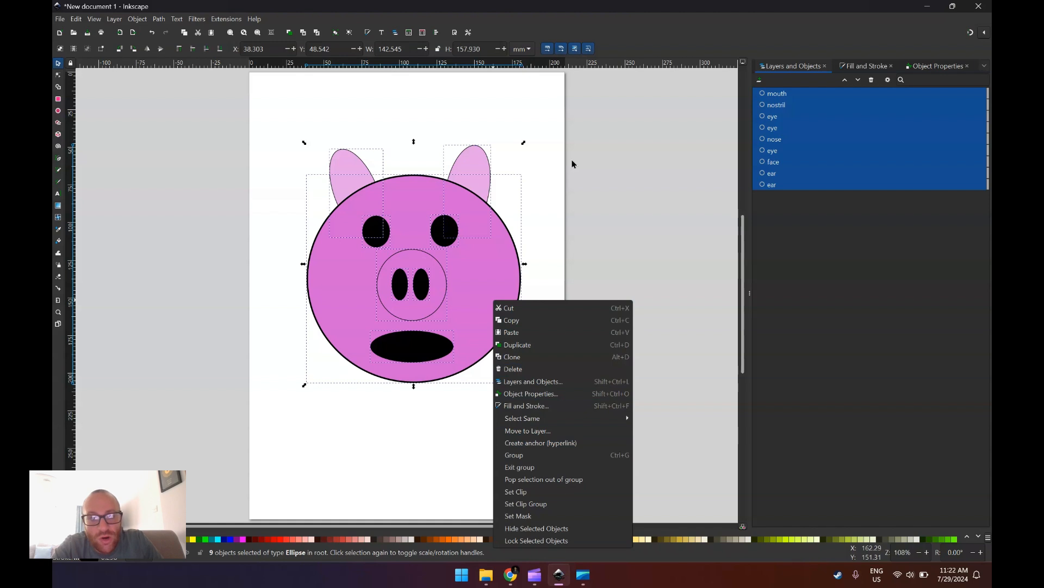
{"action": "left_click", "coordinate": [560, 128]}
{"action": "left_click", "coordinate": [557, 112]}
{"action": "left_click_drag", "start_coordinate": [558, 112], "coordinate": [284, 468]}
{"action": "key", "text": "ctrl+g"}
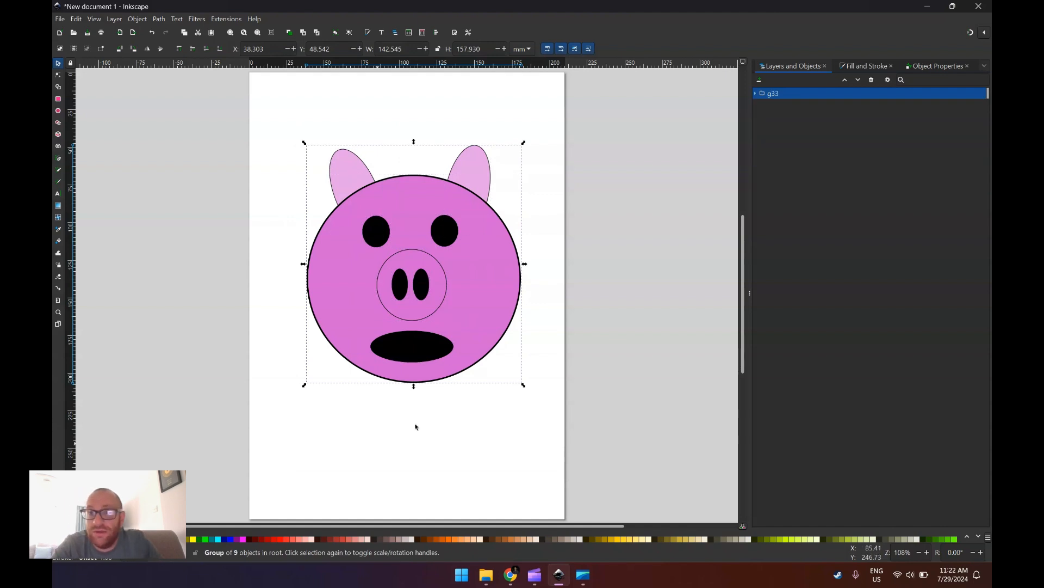
Check the group's contents in the object list and rename the group "Pig1"
{"action": "left_click", "coordinate": [755, 94]}
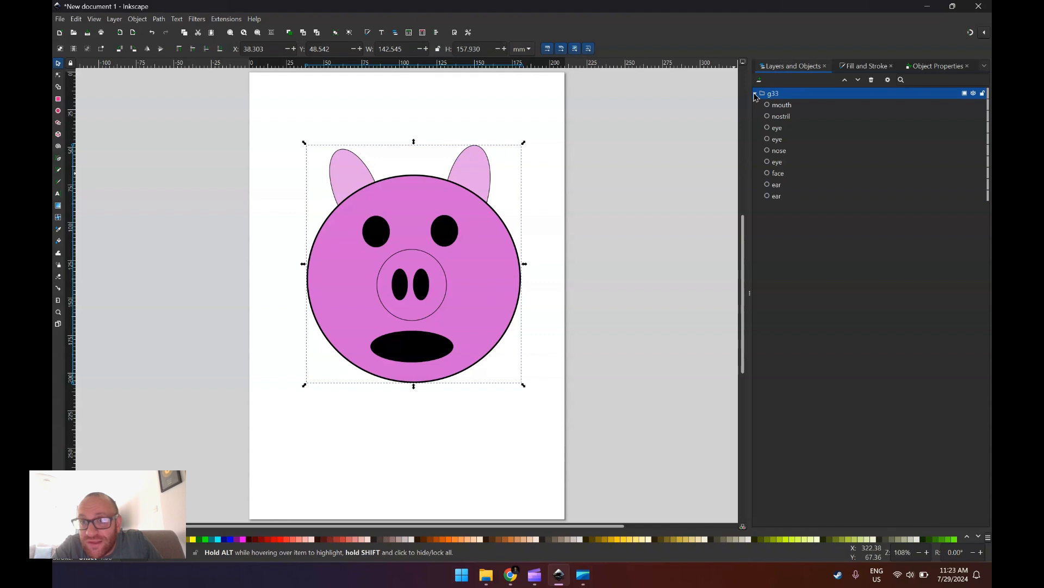
{"action": "left_click", "coordinate": [757, 94]}
{"action": "left_click", "coordinate": [756, 95]}
{"action": "left_click", "coordinate": [757, 95]}
{"action": "double_click", "coordinate": [773, 93]}
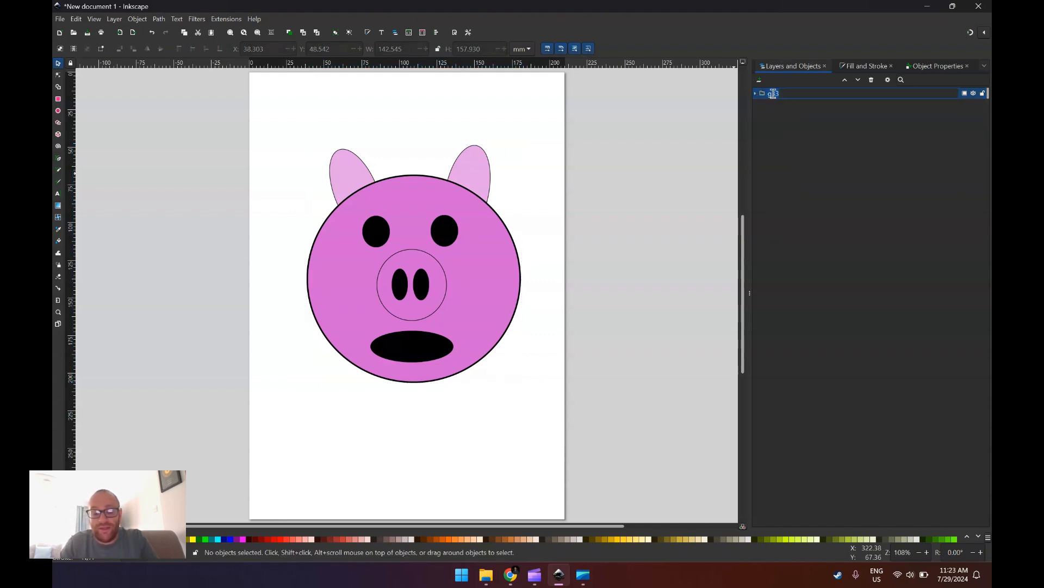
{"action": "type", "text": "Pig"}
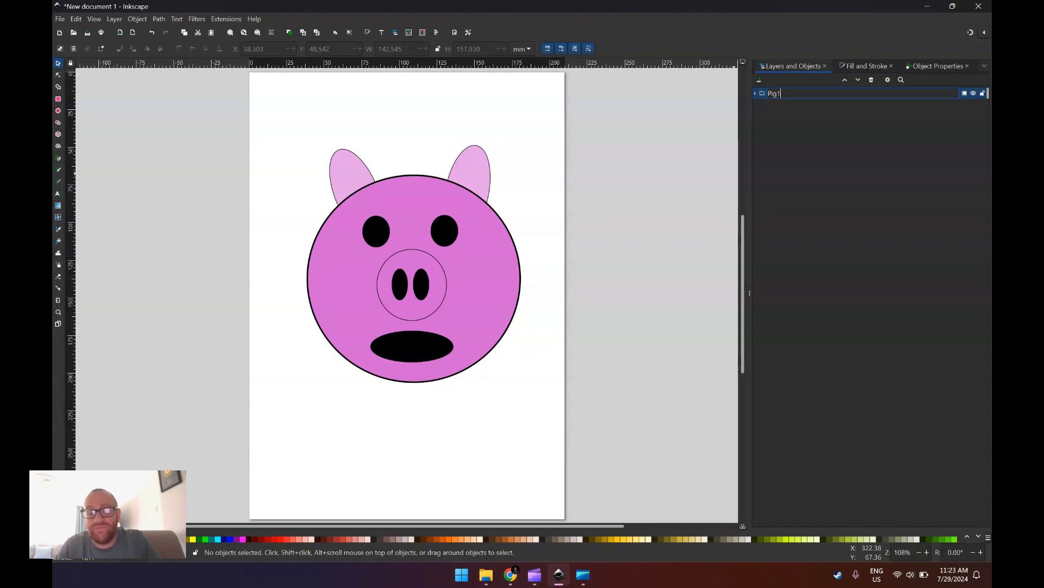
{"action": "key", "text": "Return"}
Wrap the Pig1 group in a new outer group and expand both groups in the object list
{"action": "left_click_drag", "start_coordinate": [567, 112], "coordinate": [252, 518]}
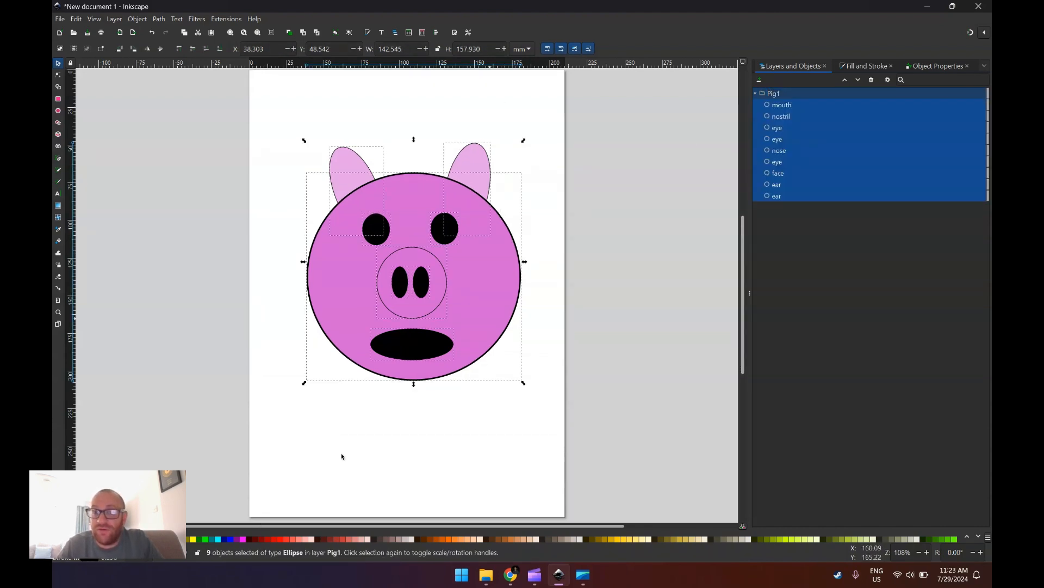
{"action": "left_click", "coordinate": [623, 230]}
{"action": "left_click", "coordinate": [778, 99]}
{"action": "left_click", "coordinate": [556, 110]}
{"action": "left_click_drag", "start_coordinate": [556, 111], "coordinate": [272, 402]}
{"action": "key", "text": "ctrl+g"}
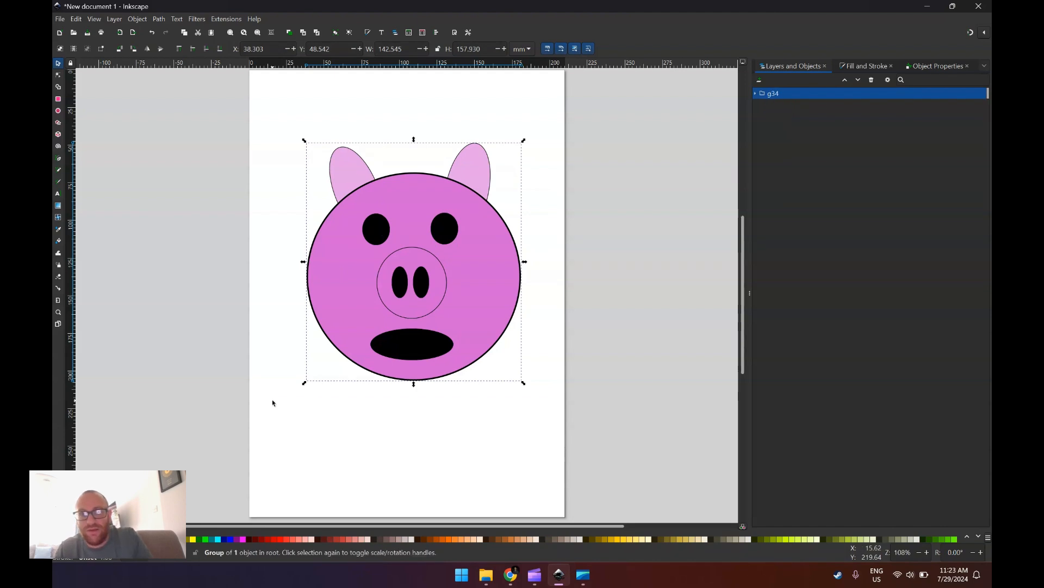
{"action": "left_click", "coordinate": [755, 94]}
{"action": "left_click", "coordinate": [760, 105]}
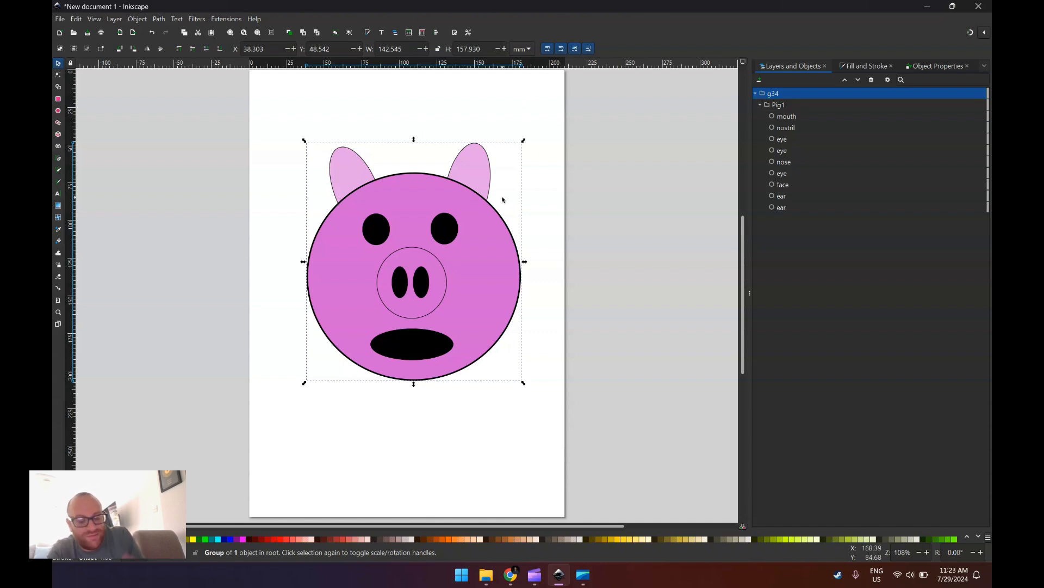
Place a duplicate of the pig group, tilted slightly counter-clockwise and shrunk to about 75 × 97 mm, over the large face's lower-left edge
{"action": "key", "text": "ctrl+d"}
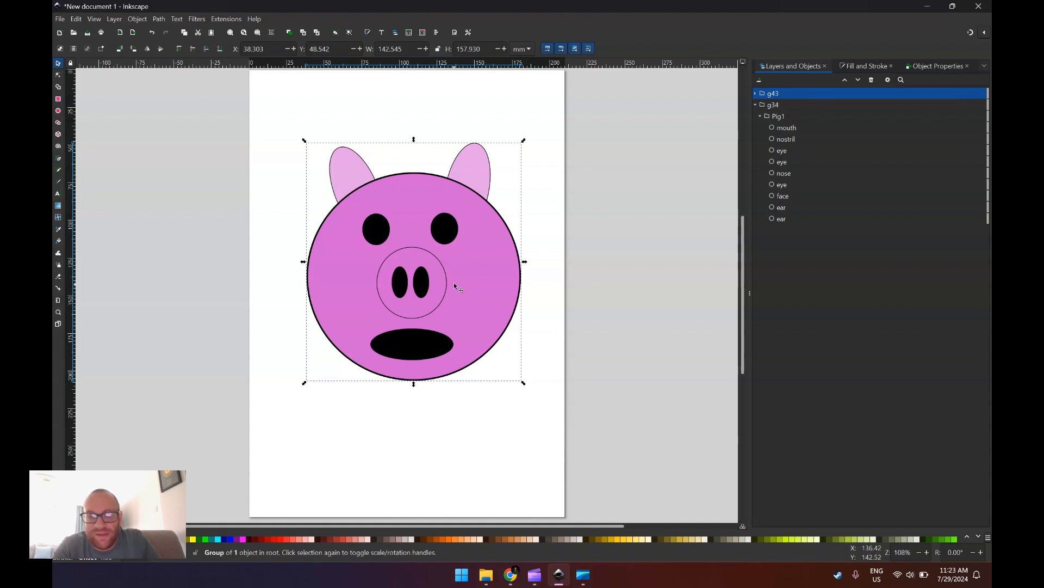
{"action": "left_click_drag", "start_coordinate": [454, 282], "coordinate": [419, 408]}
{"action": "left_click", "coordinate": [442, 376]}
{"action": "left_click_drag", "start_coordinate": [486, 254], "coordinate": [473, 256]}
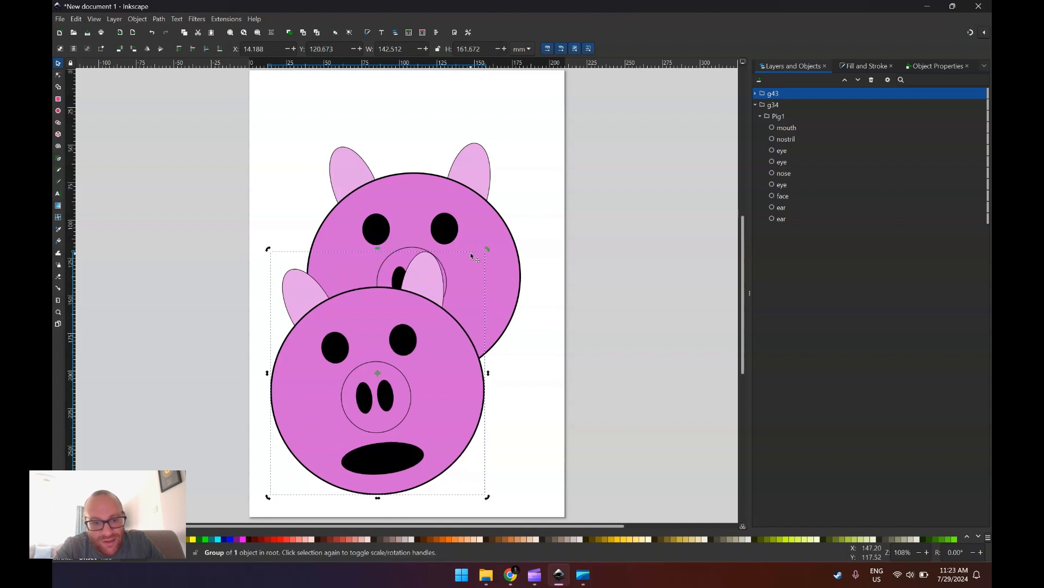
{"action": "left_click", "coordinate": [447, 473]}
{"action": "left_click_drag", "start_coordinate": [487, 497], "coordinate": [387, 402]}
Place a duplicate of the small pig, tilted clockwise and shrunk to about 62 × 83 mm, over the large face's lower-right edge
{"action": "key", "text": "ctrl+d"}
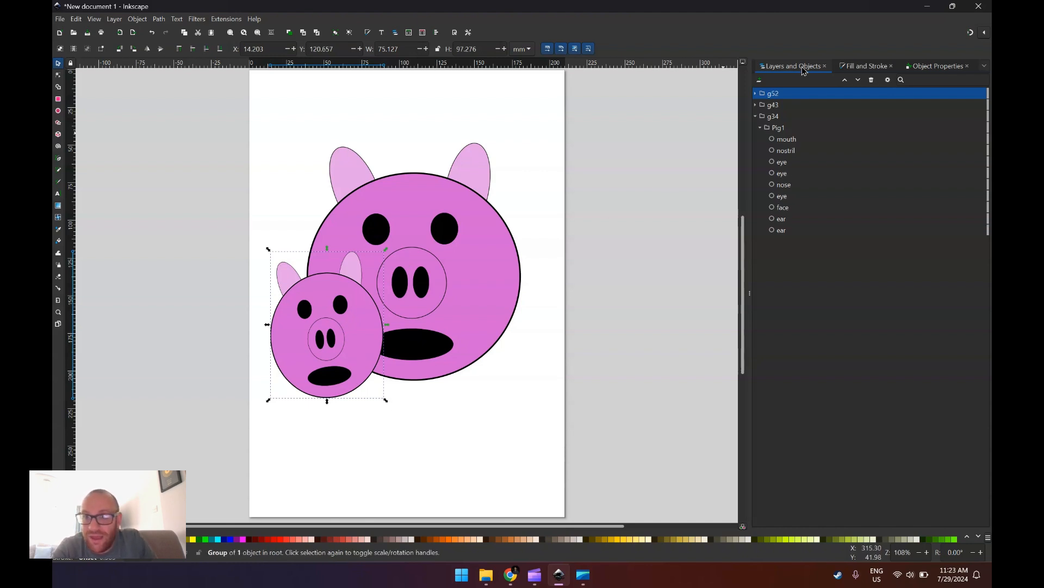
{"action": "left_click_drag", "start_coordinate": [339, 315], "coordinate": [510, 357]}
{"action": "left_click", "coordinate": [510, 357]}
{"action": "left_click_drag", "start_coordinate": [555, 291], "coordinate": [576, 297]}
{"action": "left_click", "coordinate": [527, 425]}
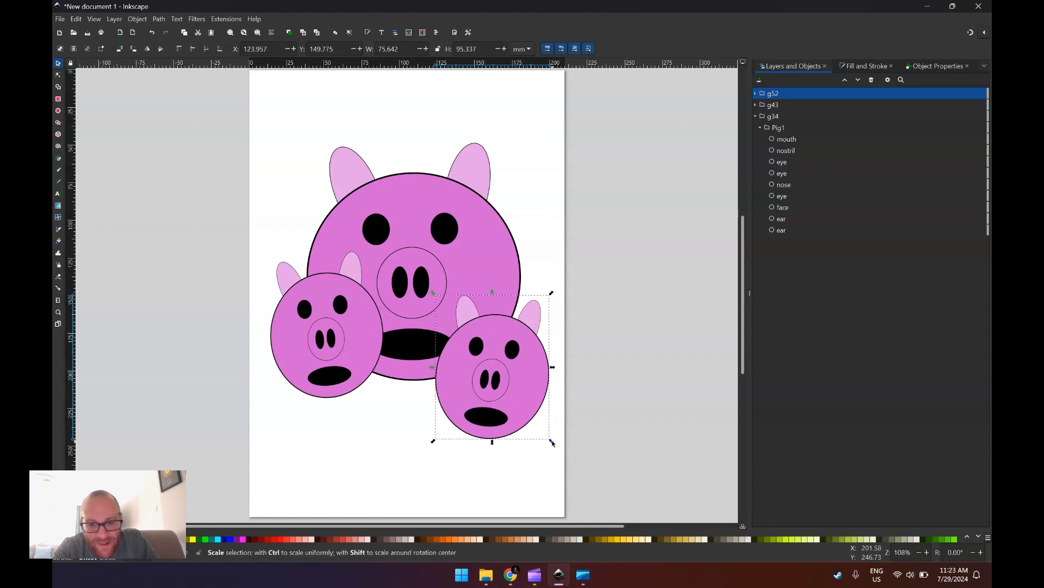
{"action": "left_click_drag", "start_coordinate": [553, 443], "coordinate": [531, 424]}
{"action": "left_click_drag", "start_coordinate": [506, 383], "coordinate": [519, 369]}
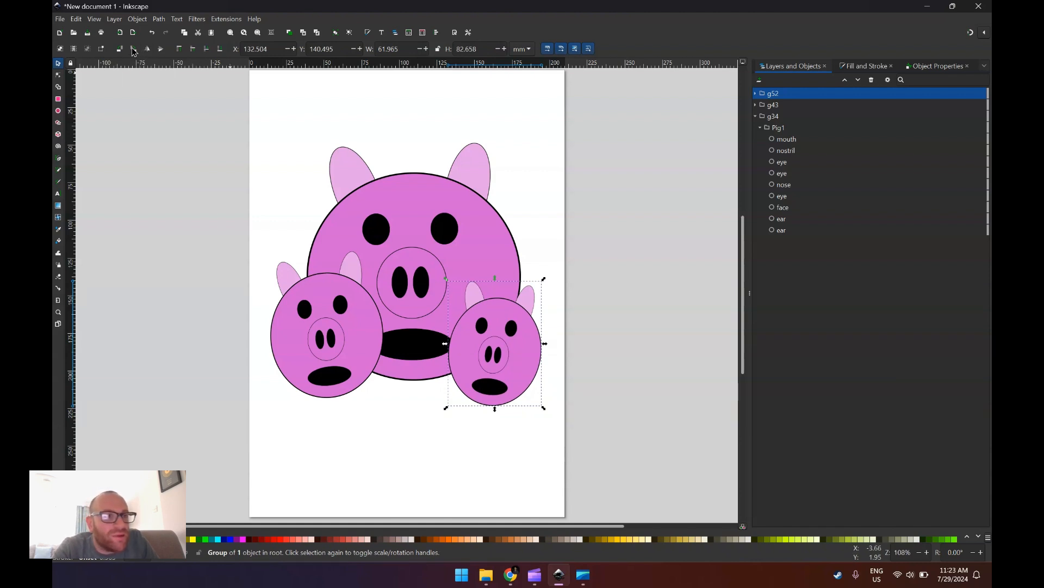
Mirror the smallest pig horizontally, also trying a vertical flip and reversing it
{"action": "left_click", "coordinate": [148, 49]}
{"action": "left_click", "coordinate": [148, 49]}
{"action": "left_click", "coordinate": [148, 49]}
{"action": "left_click", "coordinate": [161, 49]}
{"action": "left_click", "coordinate": [161, 50]}
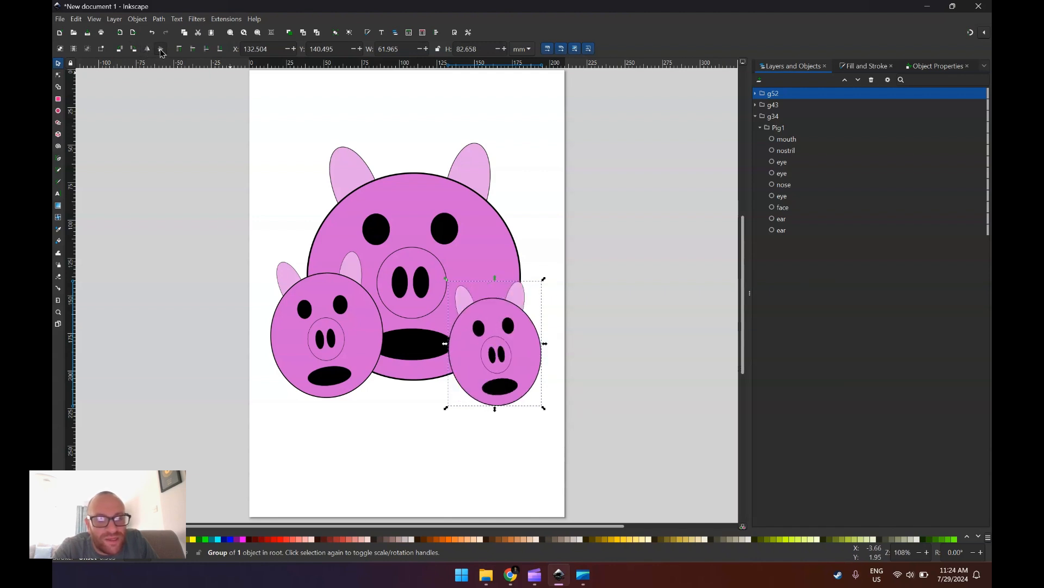